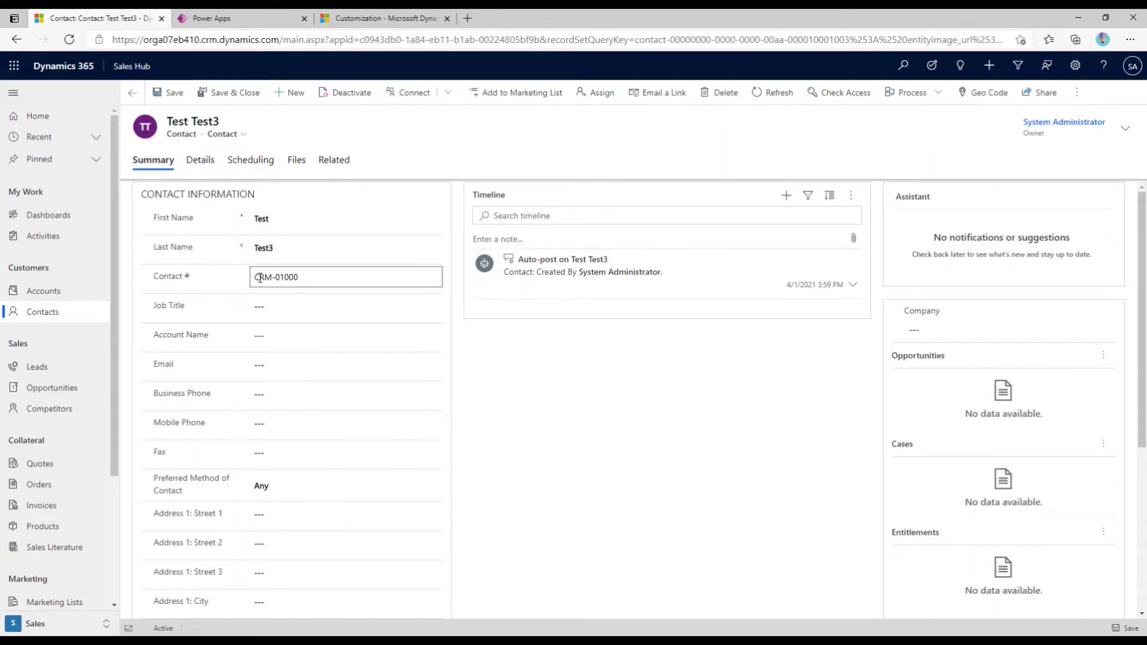
# Check that the test contact's Contact # field reads CRM-01000.
pyautogui.click(260, 278)
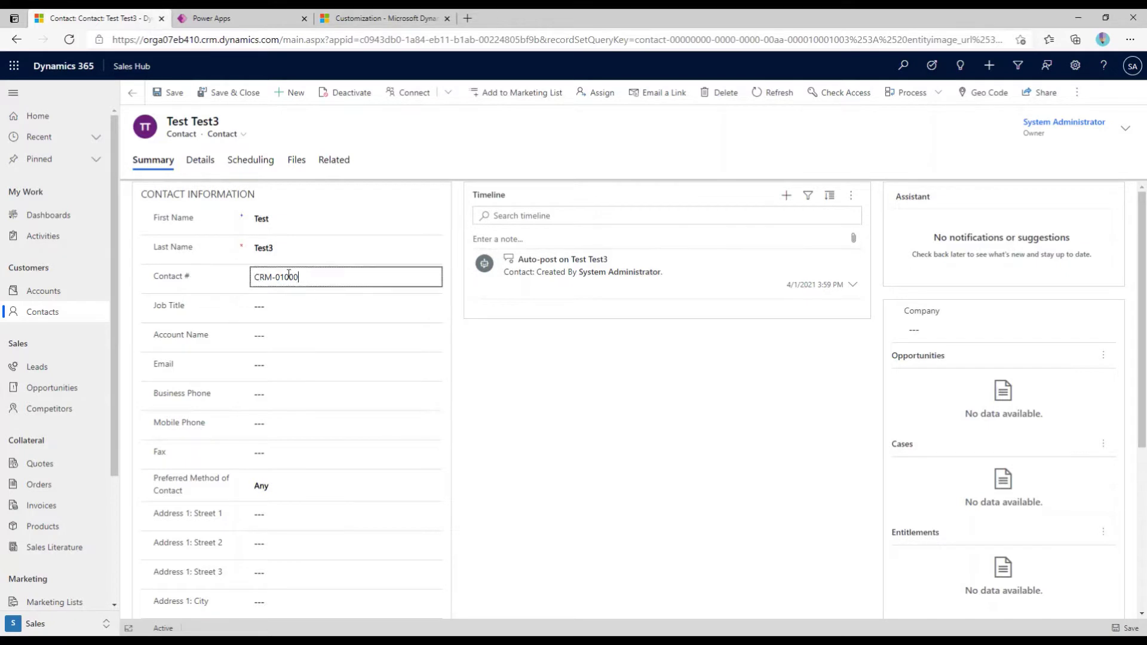
pyautogui.click(227, 283)
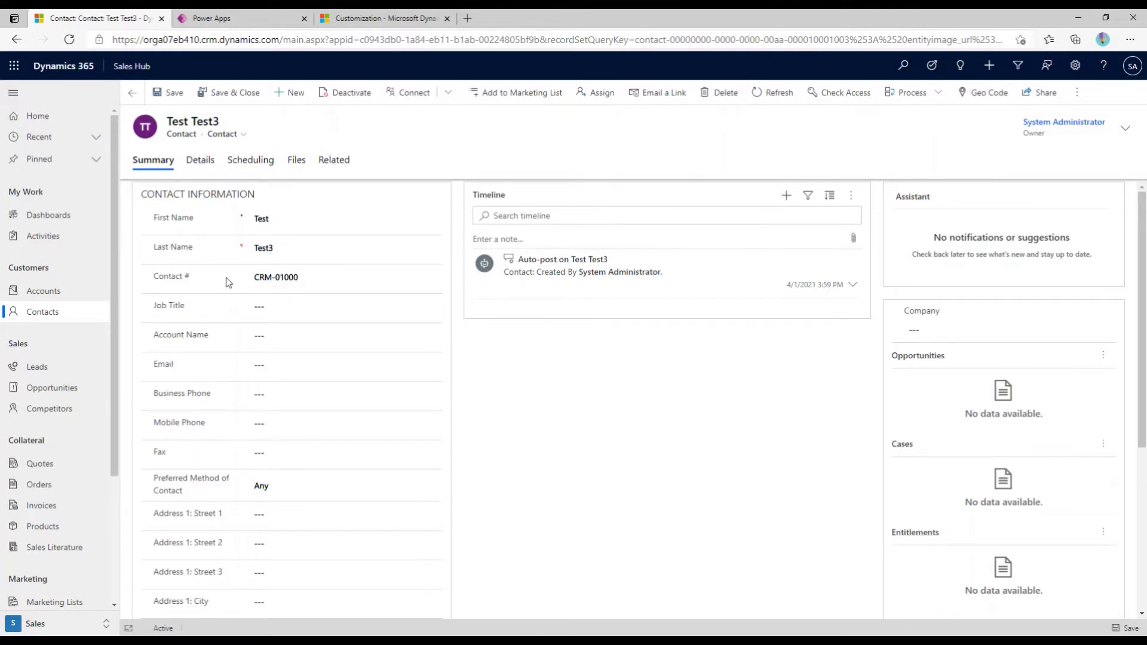
# In the Power Apps maker portal, open the Contact table from Data > Tables.
pyautogui.click(246, 22)
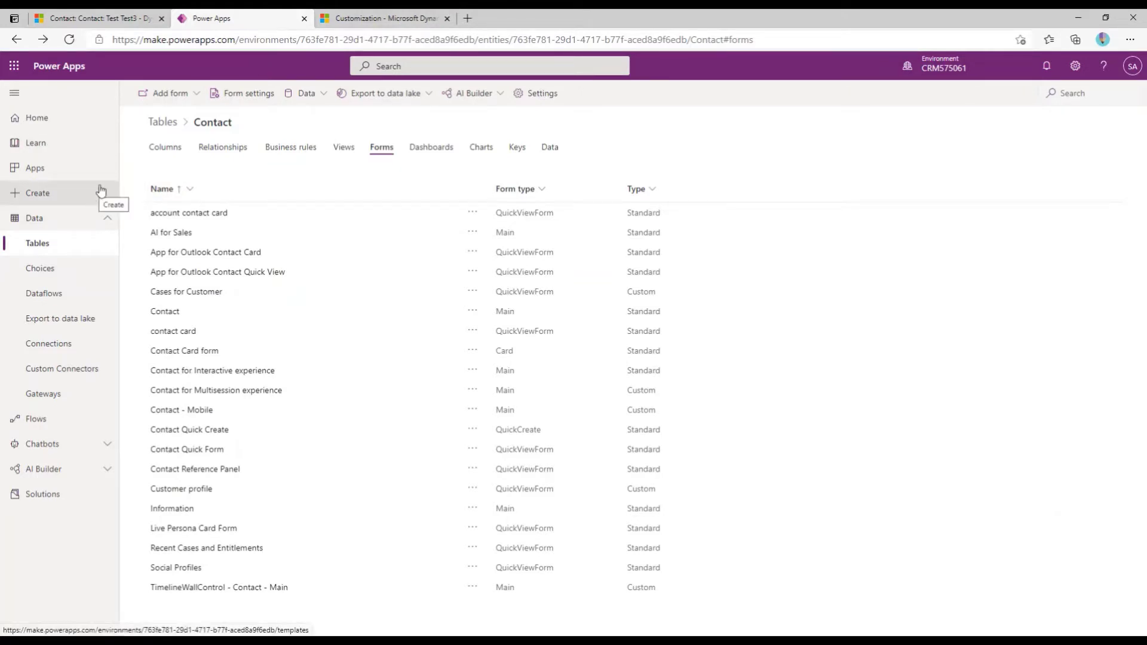
pyautogui.click(957, 69)
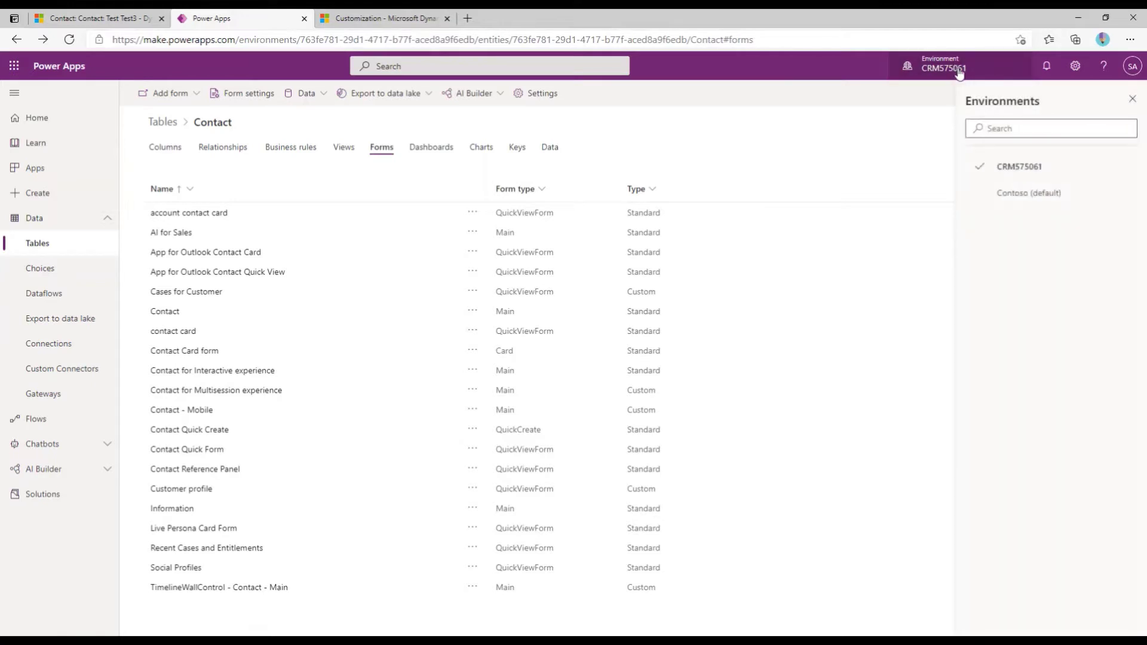
pyautogui.click(1131, 103)
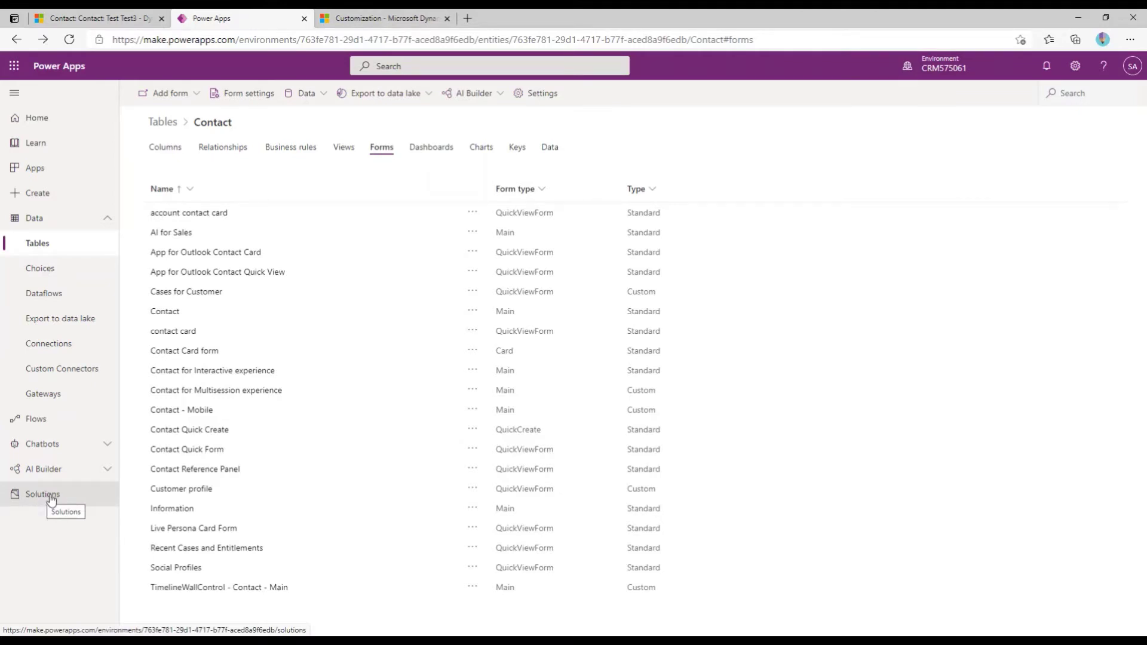
pyautogui.click(41, 247)
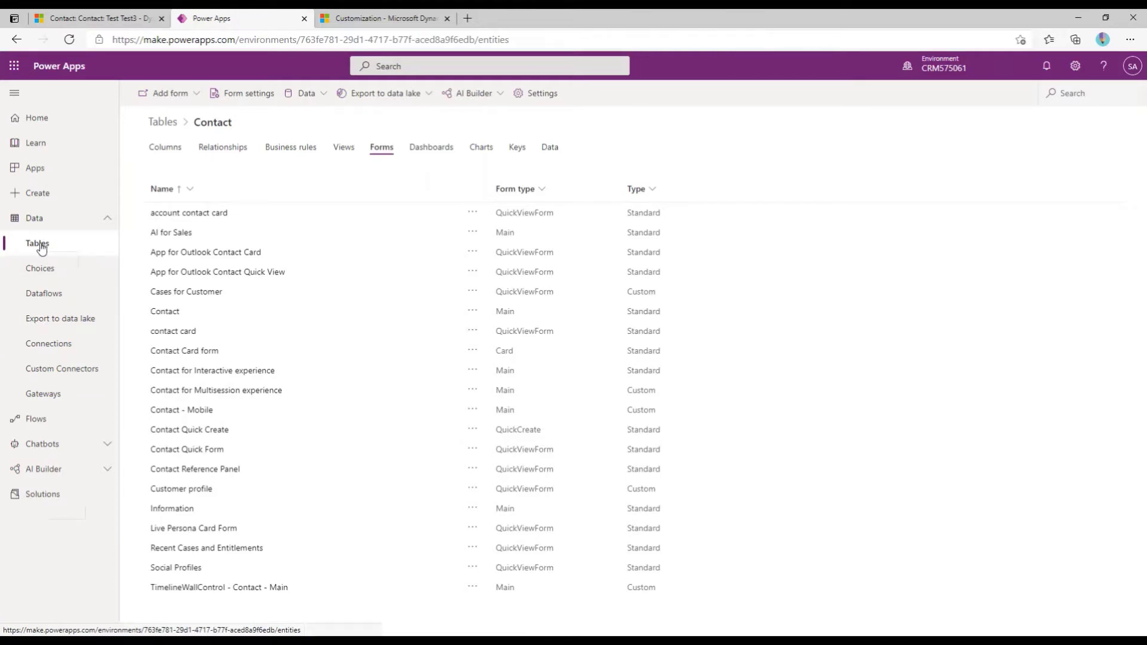
pyautogui.click(109, 220)
pyautogui.click(106, 220)
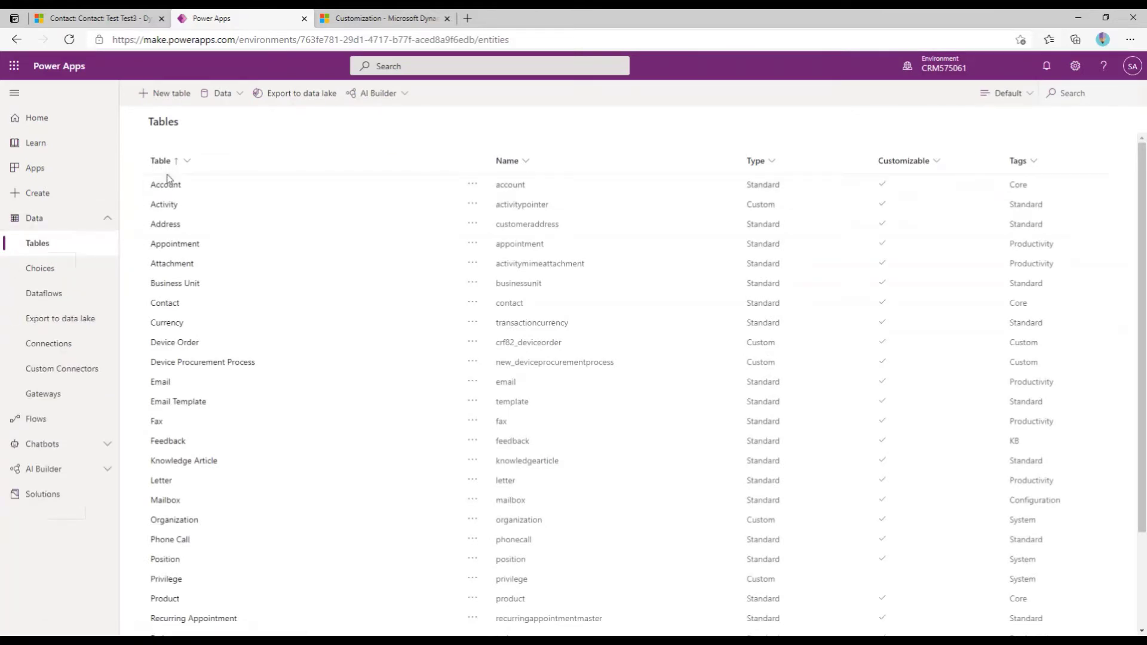
pyautogui.click(166, 304)
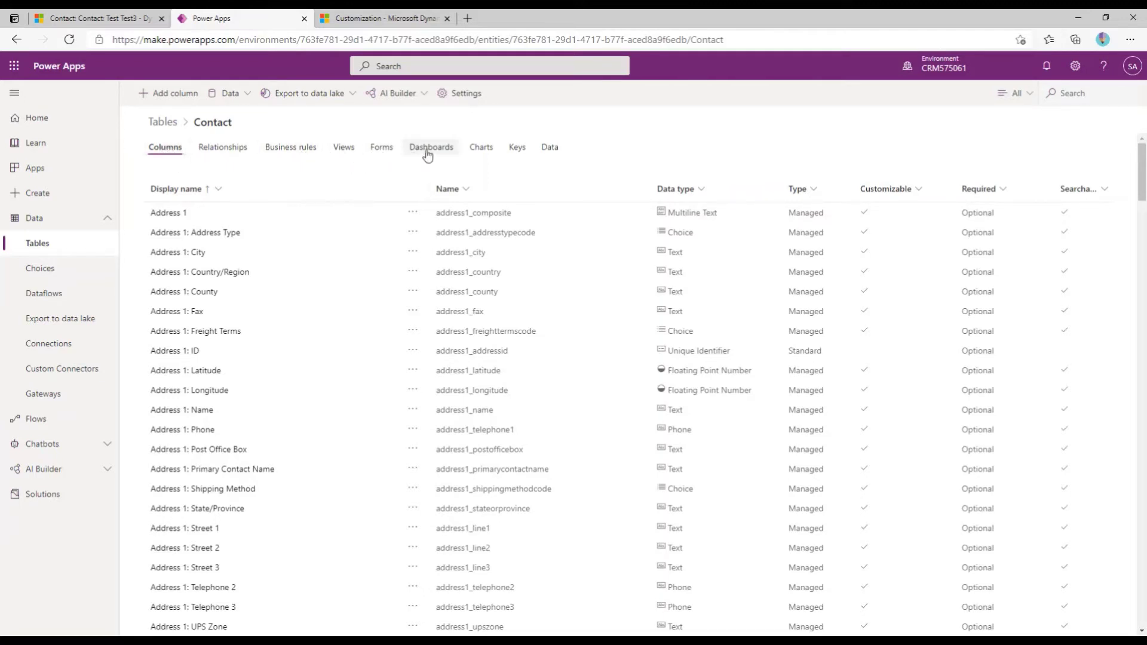
# Create a new Contact business rule and rename it 'show Contact'.
pyautogui.click(295, 153)
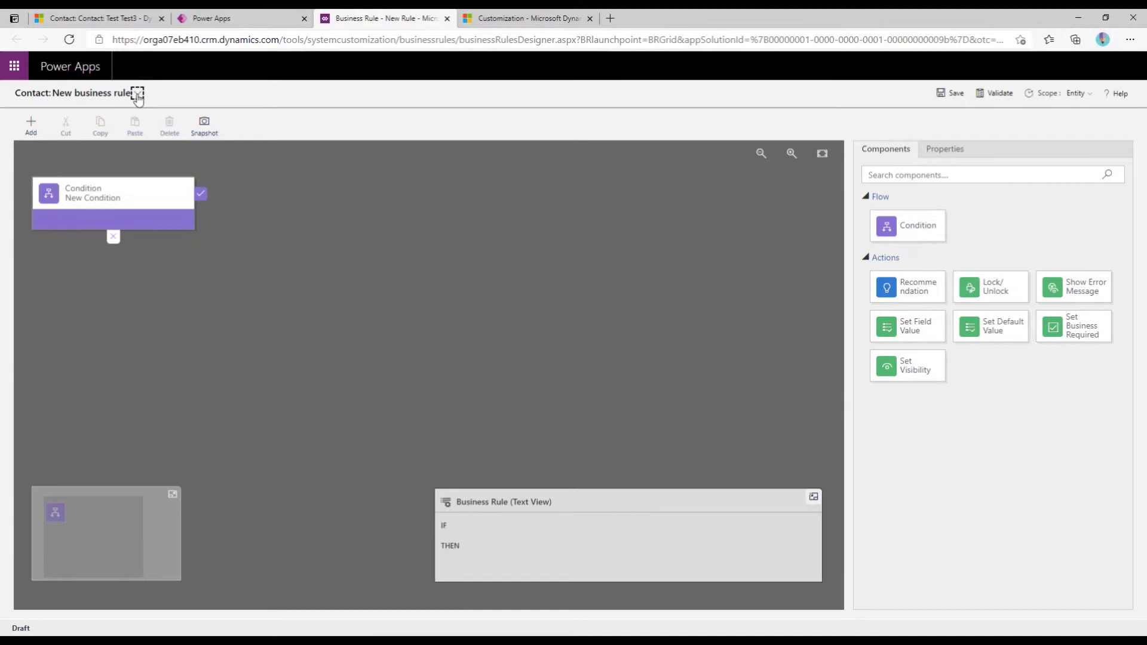
pyautogui.click(137, 95)
pyautogui.moveTo(218, 133); pyautogui.dragTo(149, 134)
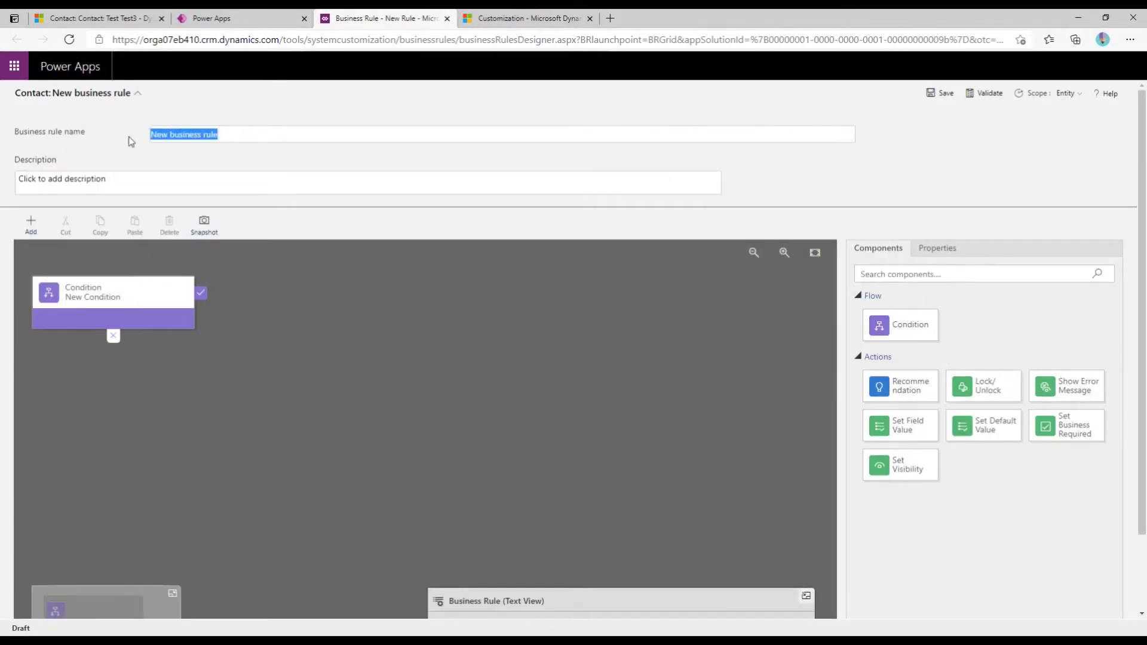
pyautogui.write('show Cont')
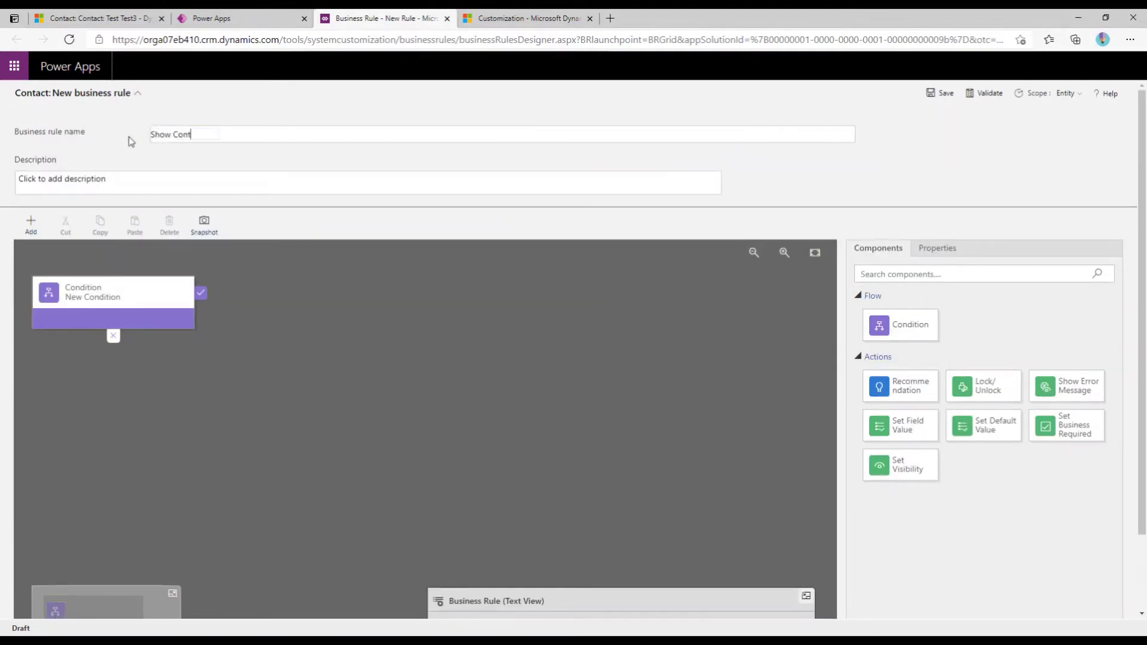
pyautogui.write('act # field')
pyautogui.click(138, 94)
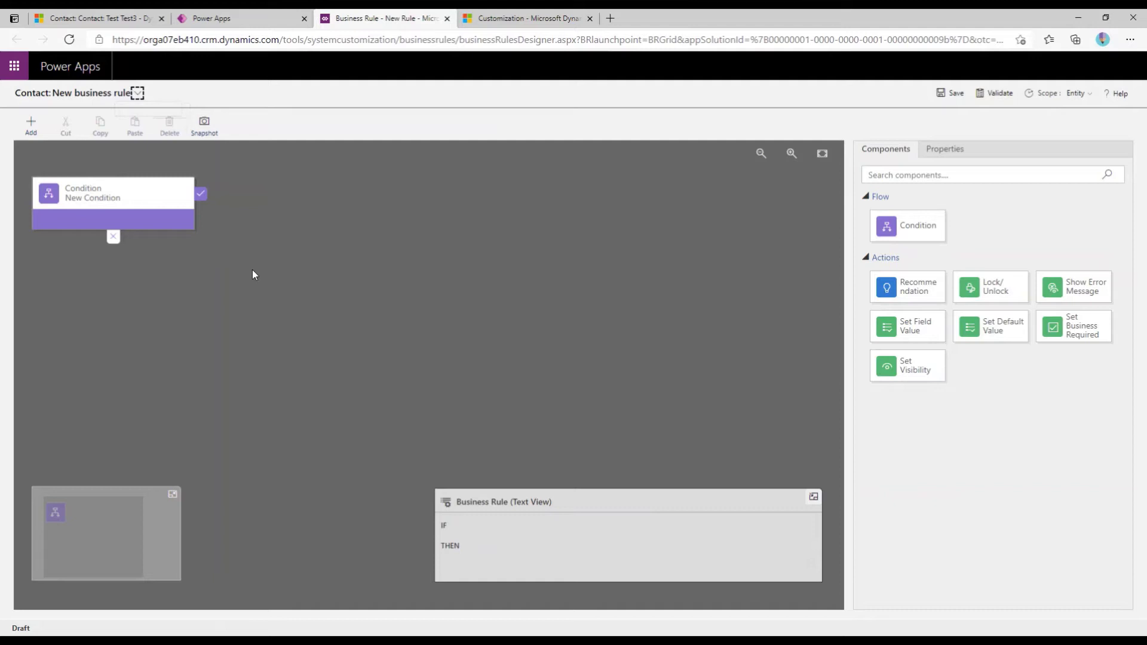
# Name the rule's condition 'If Contact # Contains Data'.
pyautogui.click(88, 190)
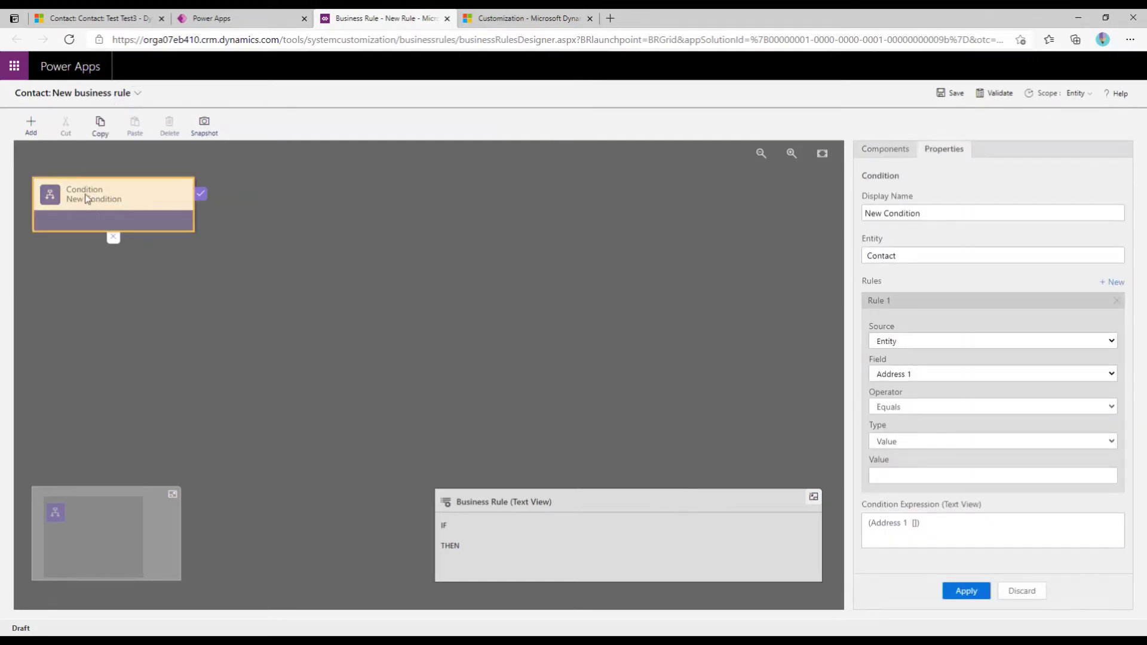
pyautogui.click(933, 207)
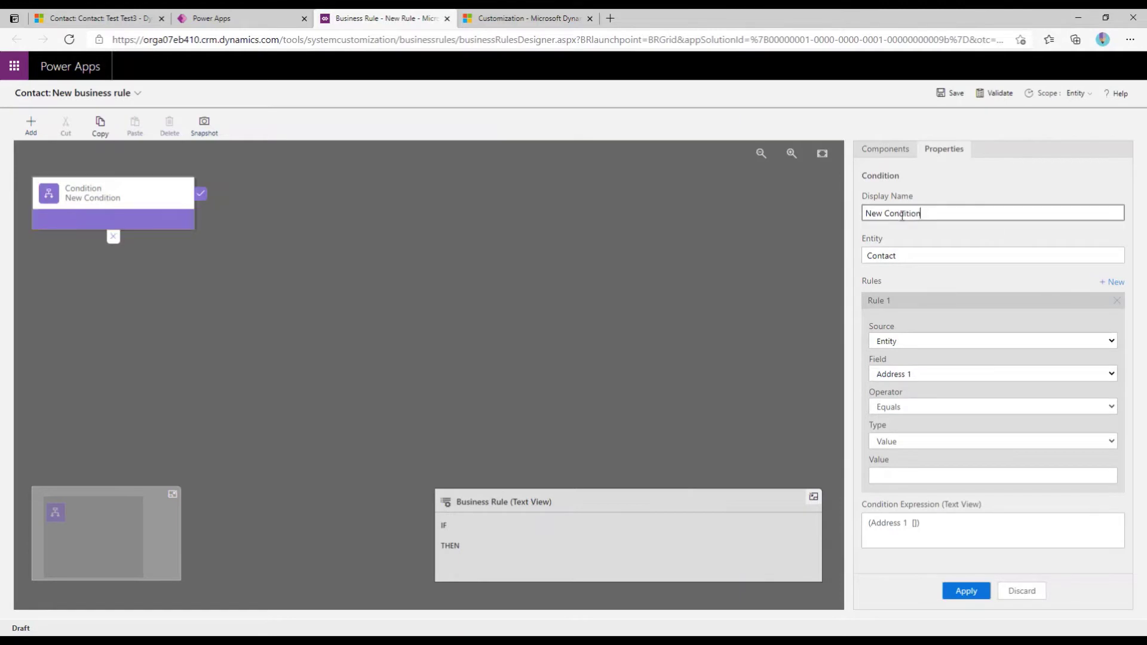
pyautogui.hotkey('ctrl', 'a')
pyautogui.write('If Contact # Contains Data')
pyautogui.click(920, 285)
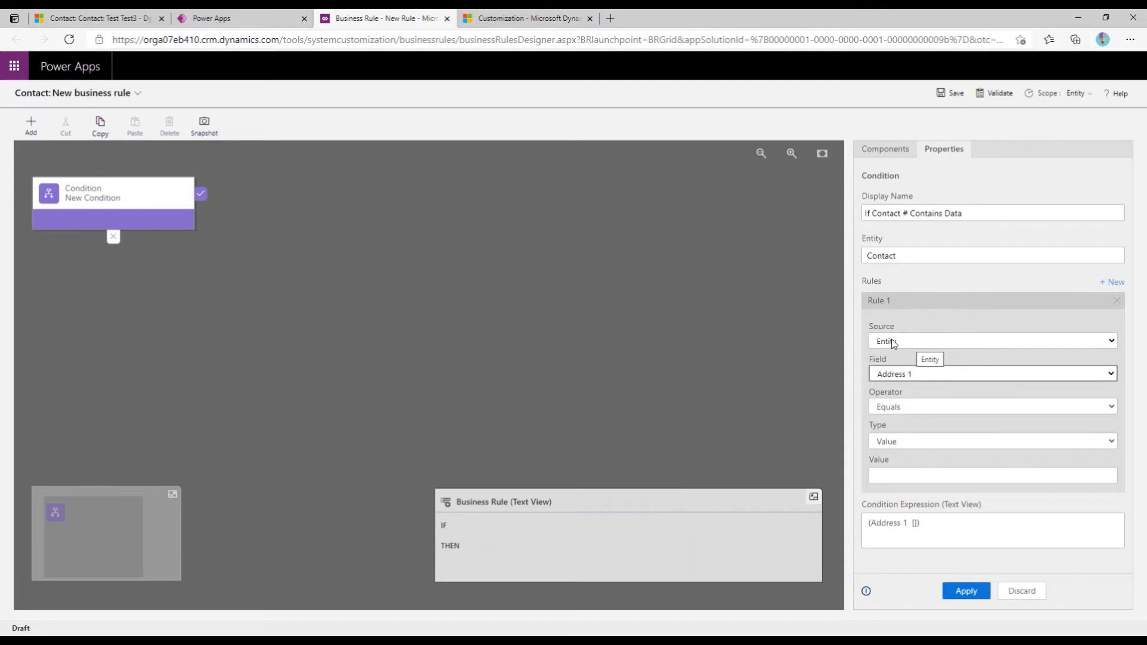
# Set the condition to test whether Contact # contains data, and apply it.
pyautogui.click(930, 376)
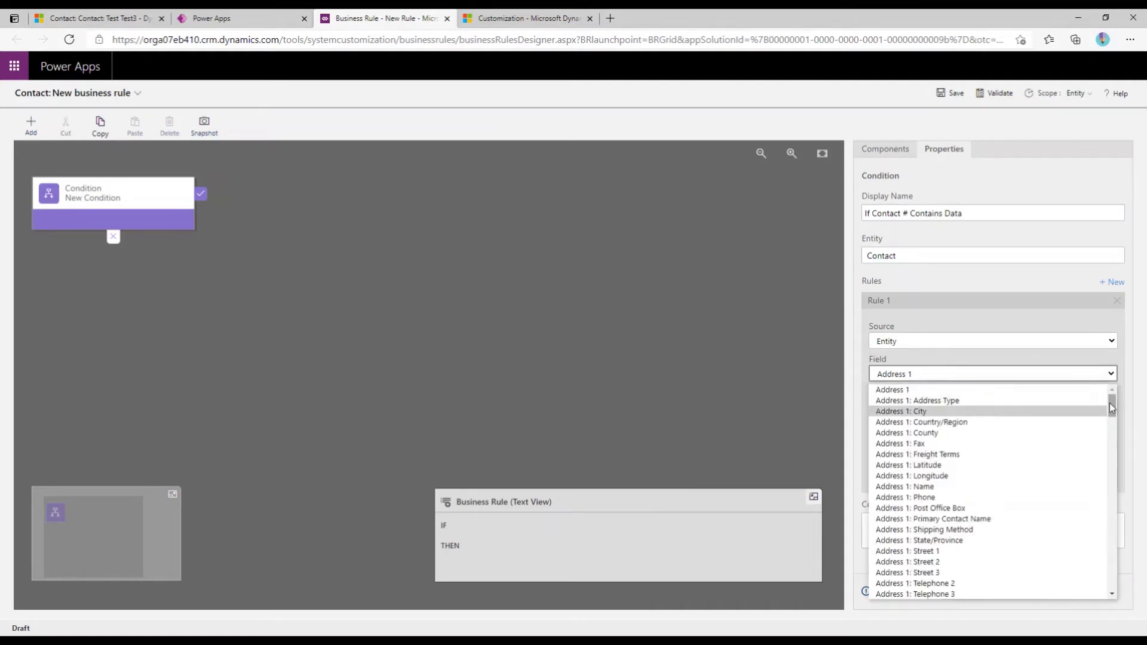
pyautogui.click(929, 378)
pyautogui.click(927, 378)
pyautogui.scroll(-20, 922, 502)
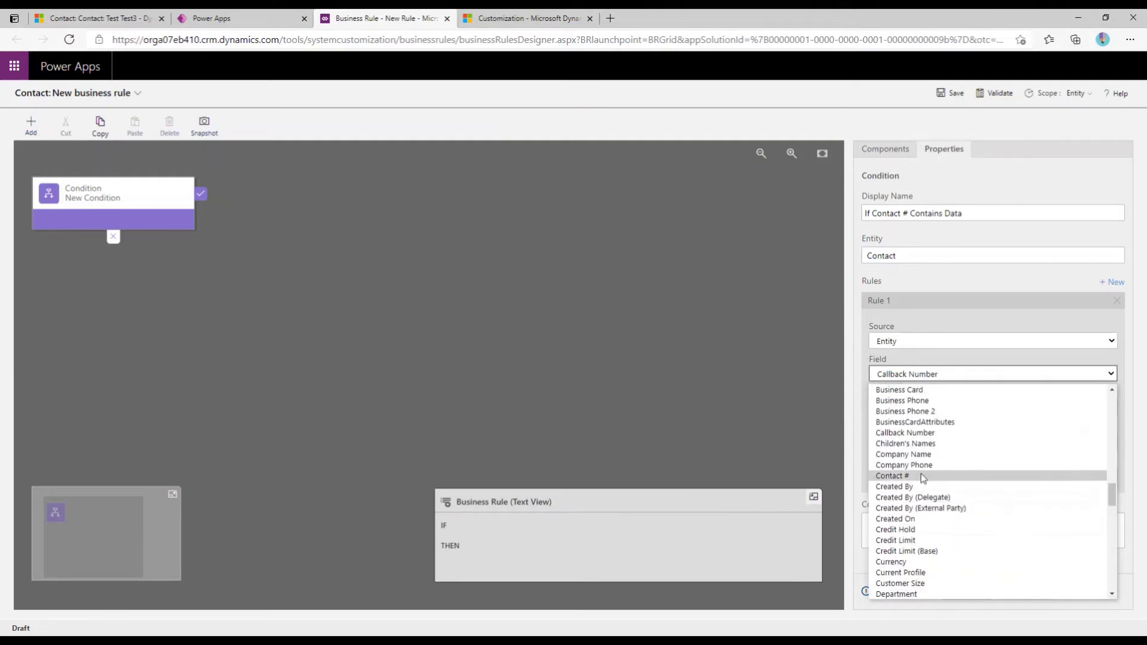
pyautogui.click(923, 476)
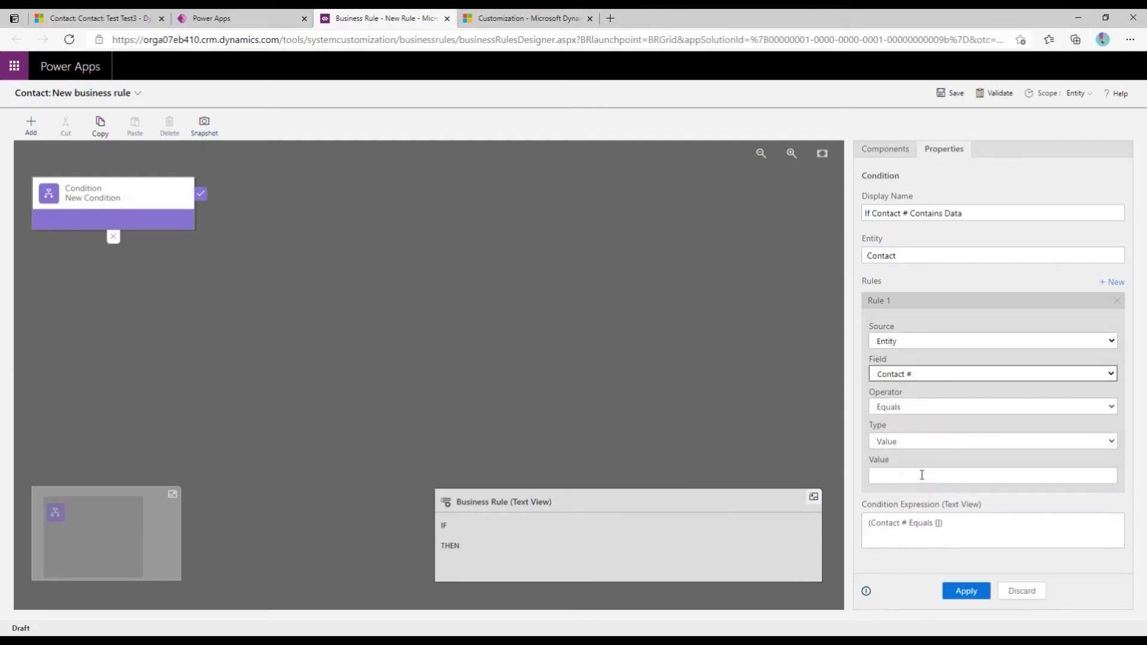
pyautogui.click(908, 410)
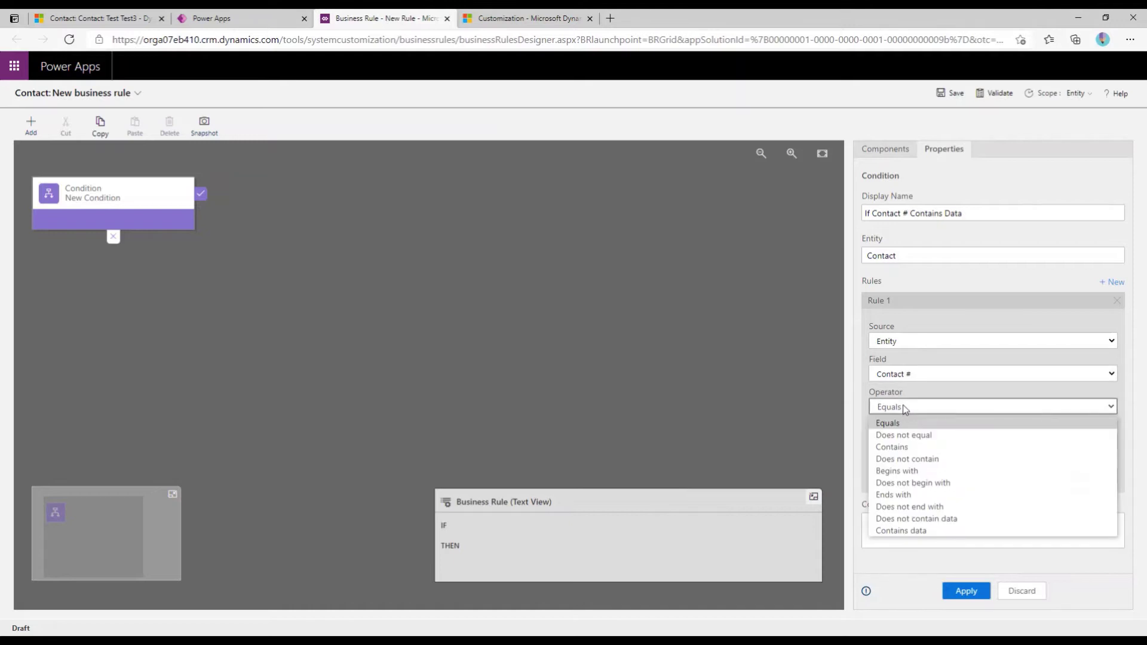
pyautogui.click(903, 531)
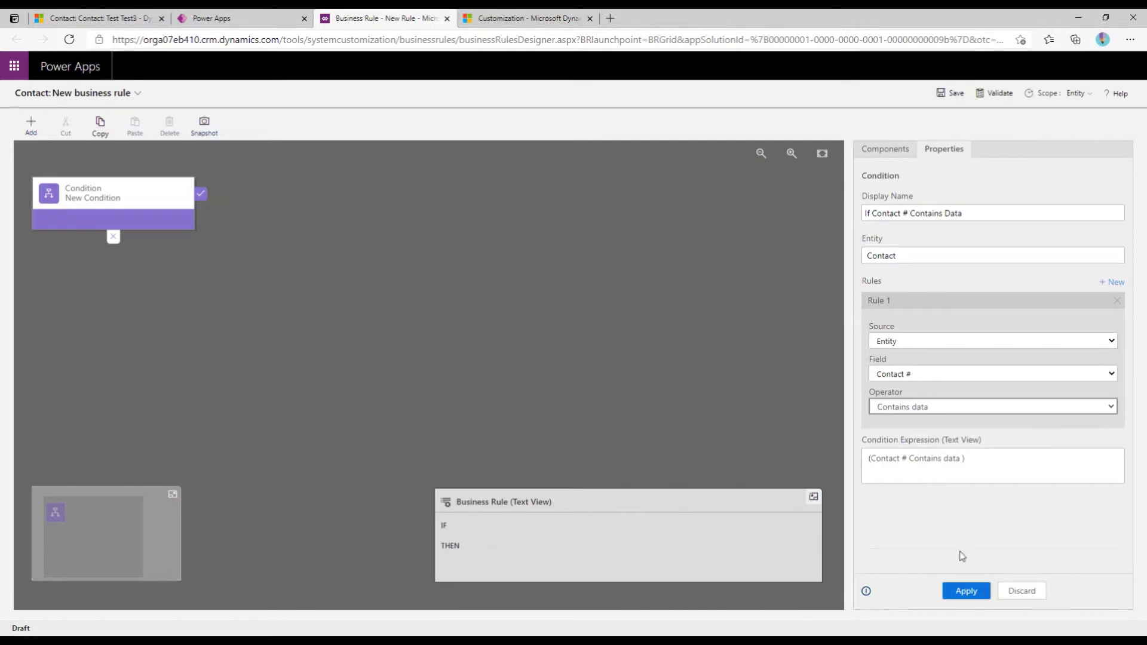
pyautogui.click(962, 593)
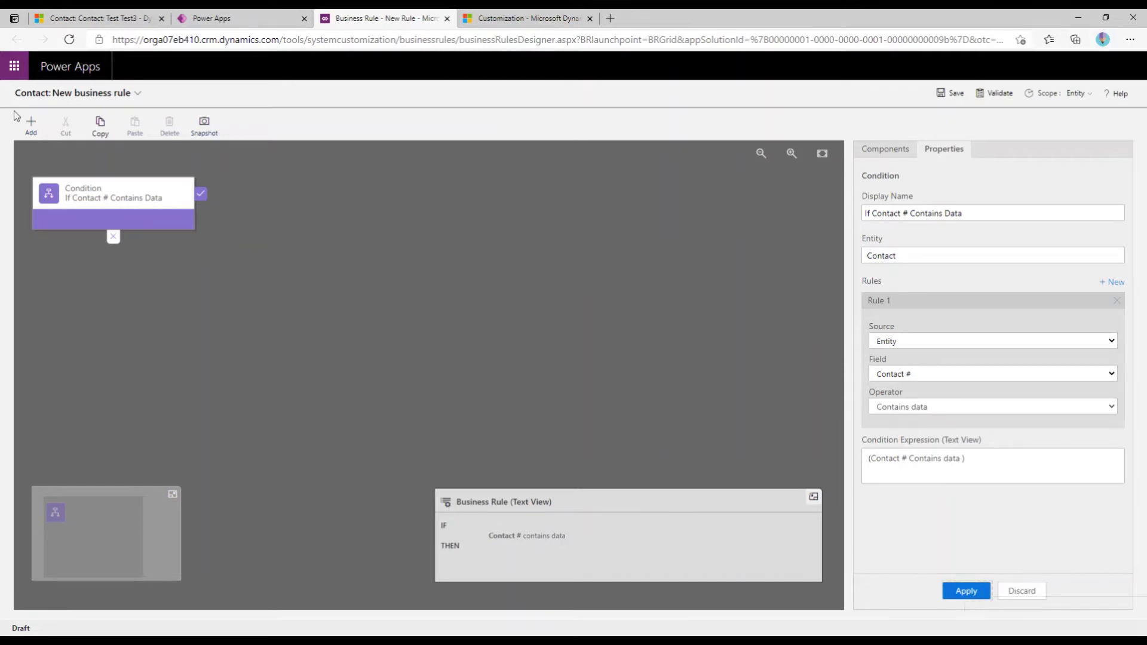
# Add a Set Visibility action on the condition's true branch that shows Contact #.
pyautogui.click(30, 128)
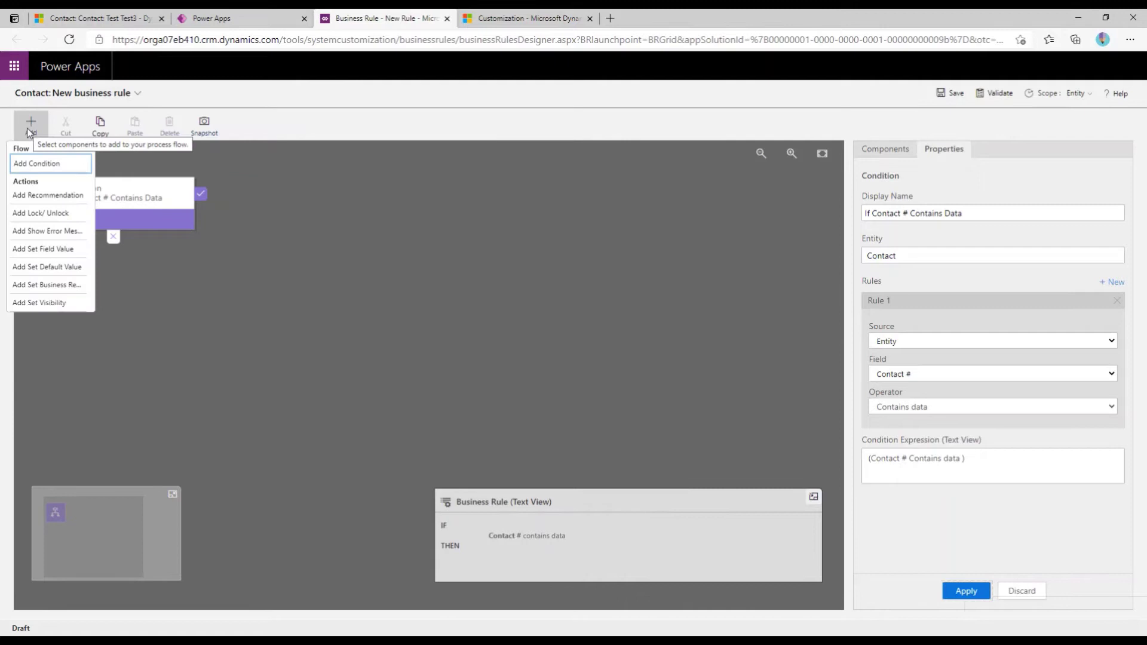
pyautogui.click(28, 129)
pyautogui.click(27, 131)
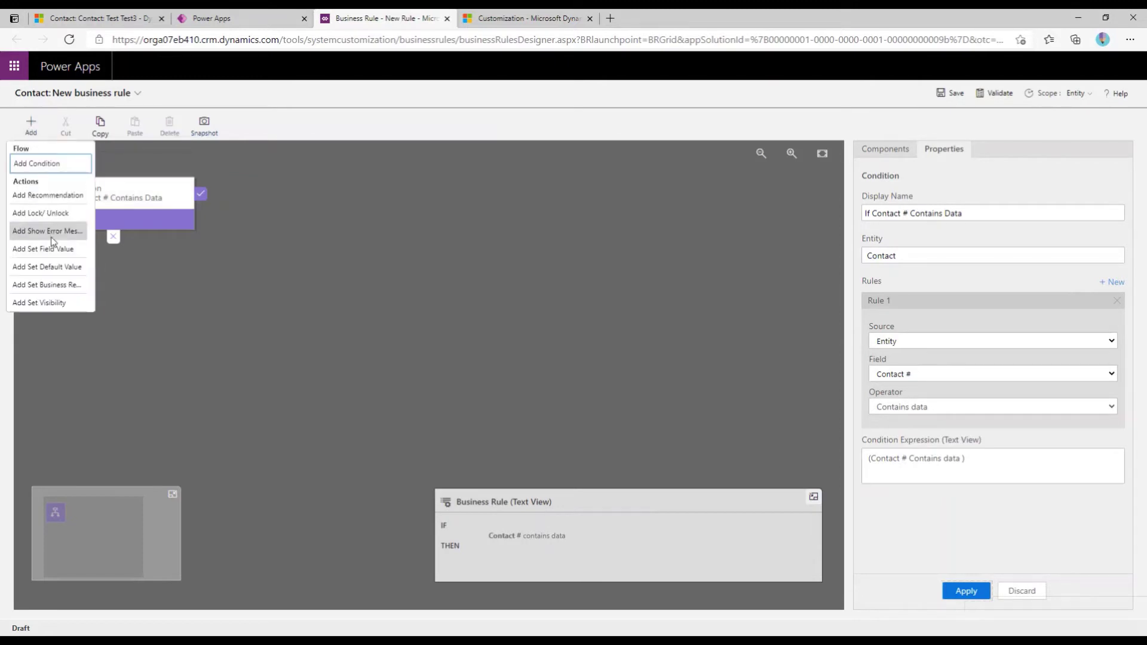
pyautogui.click(42, 303)
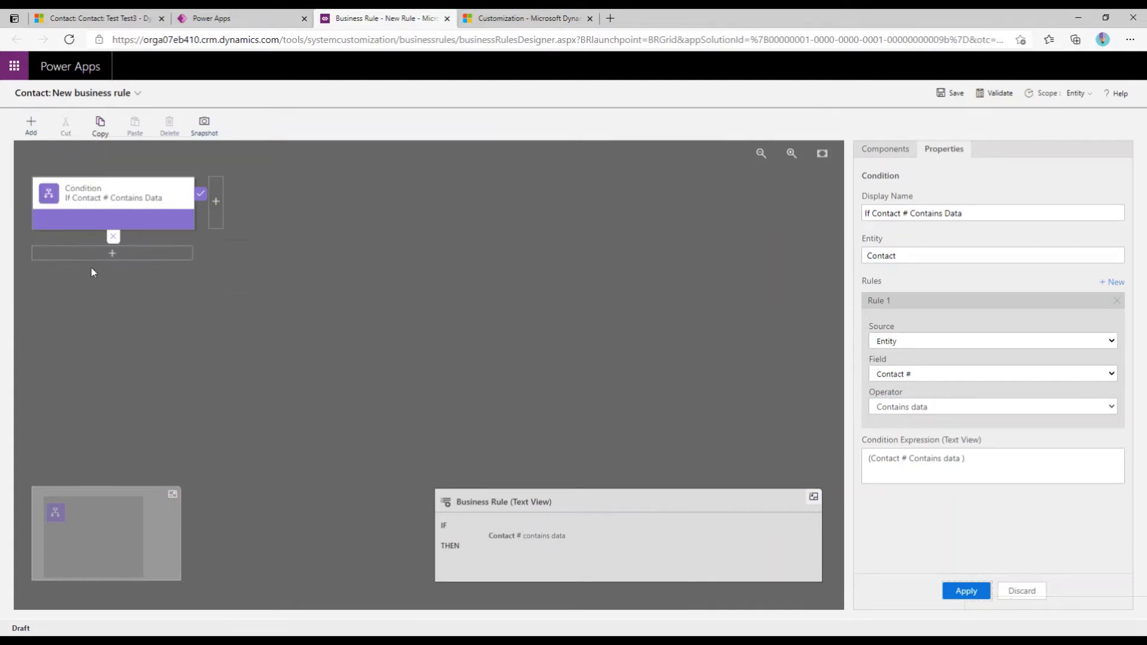
pyautogui.click(216, 203)
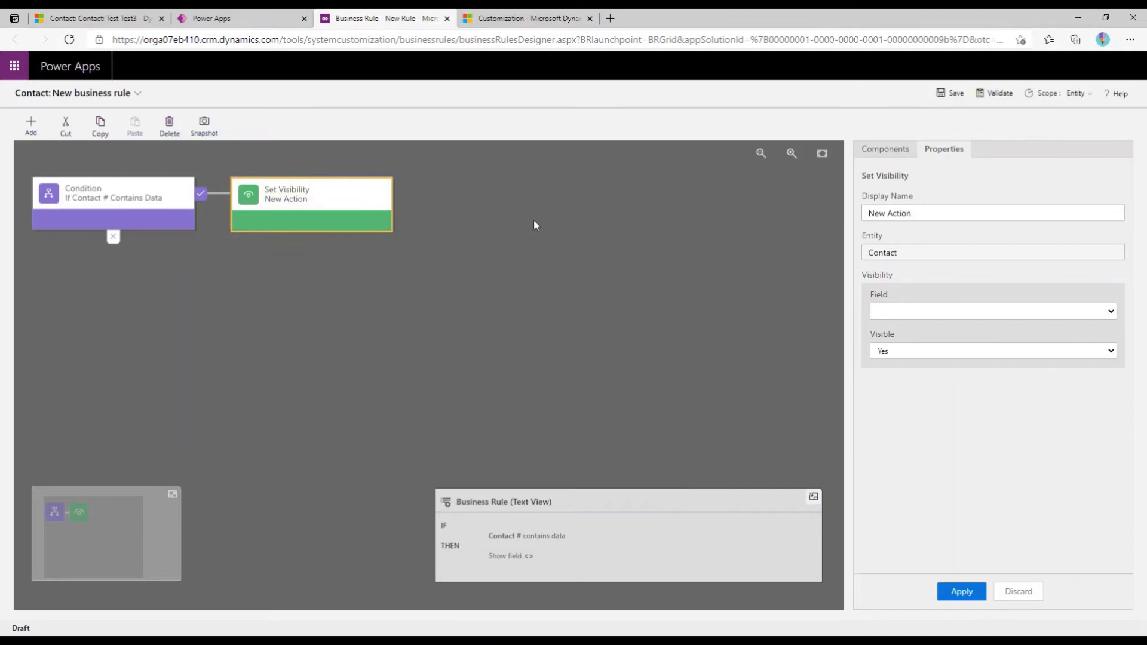
pyautogui.click(959, 314)
pyautogui.click(994, 315)
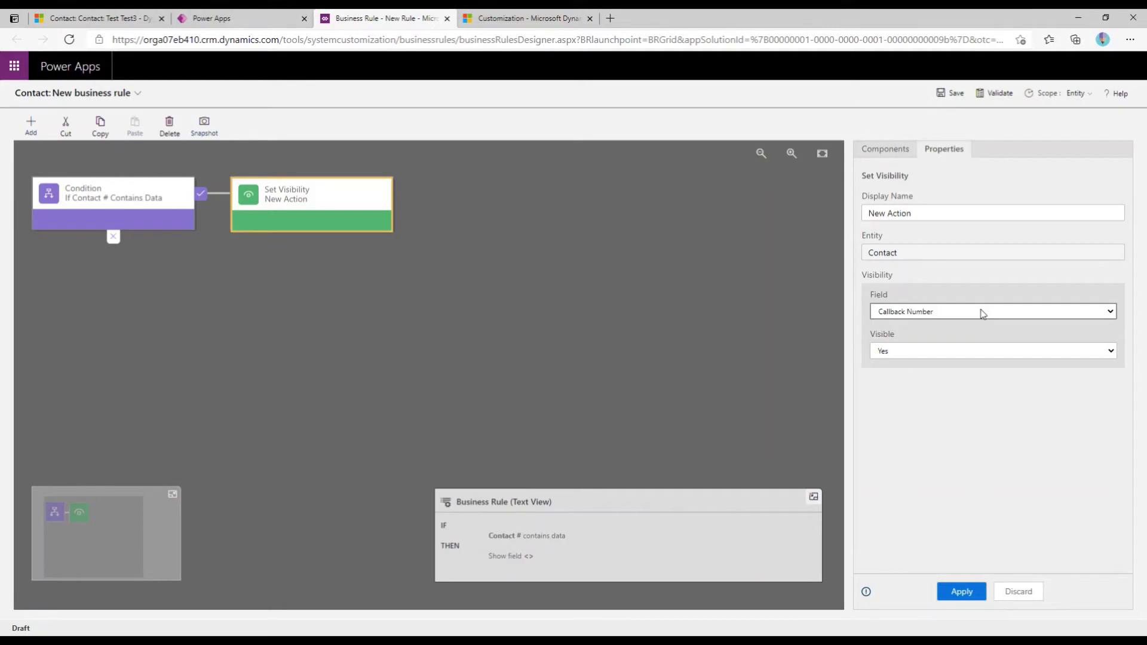
pyautogui.click(1102, 314)
pyautogui.scroll(-6, 1061, 400)
pyautogui.scroll(3, 1041, 432)
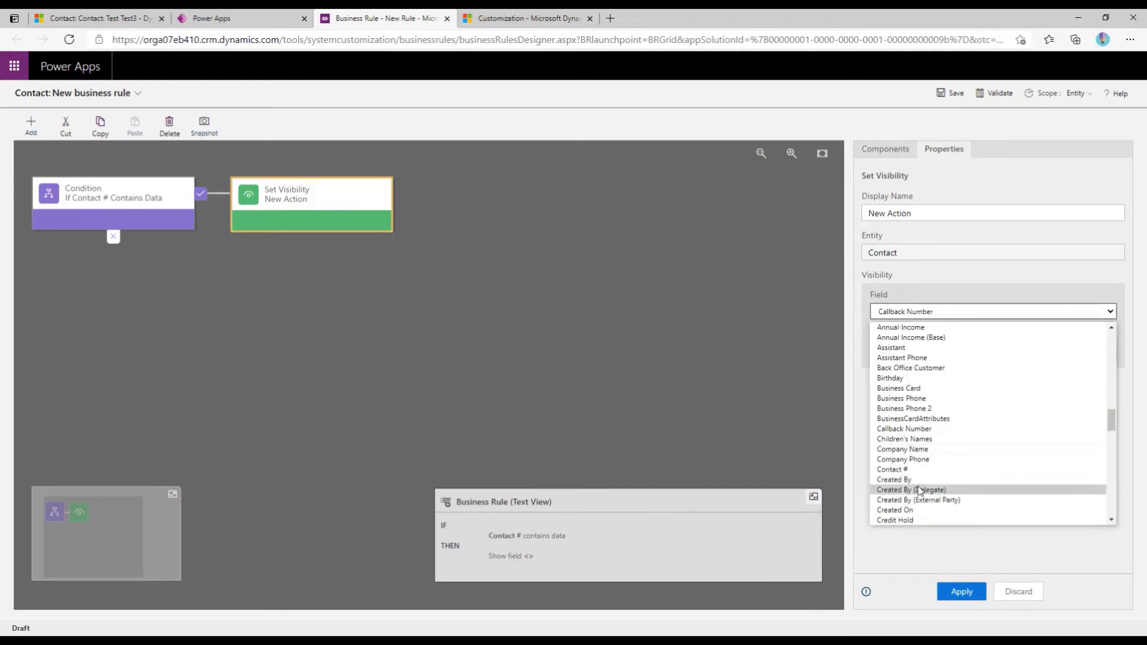
pyautogui.click(914, 469)
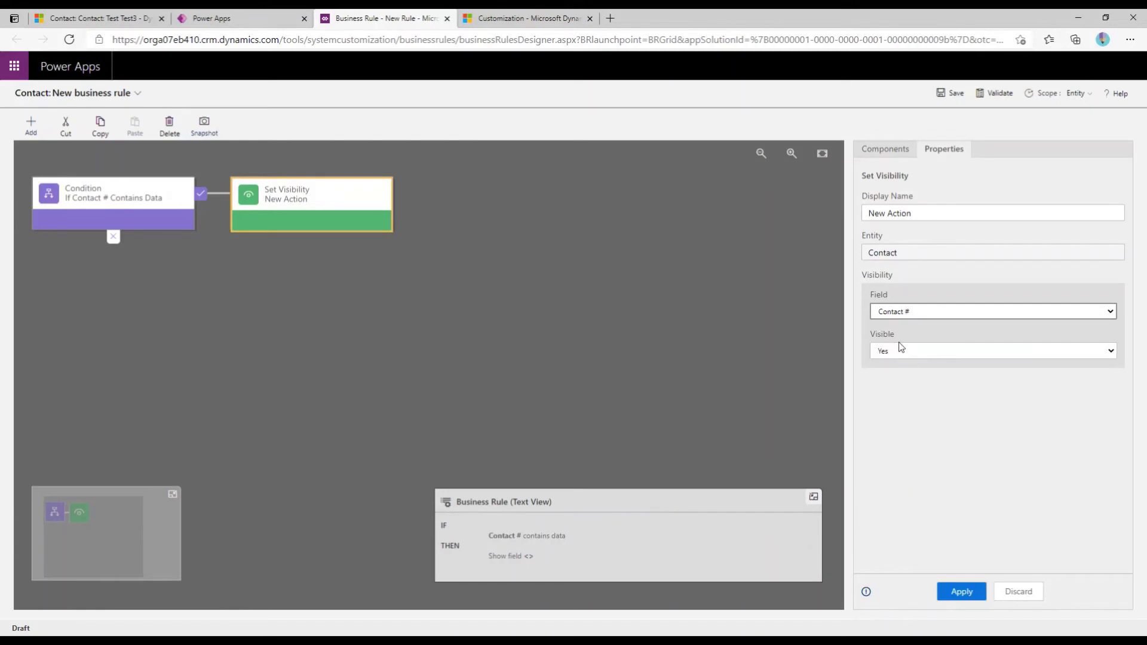
pyautogui.moveTo(866, 594)
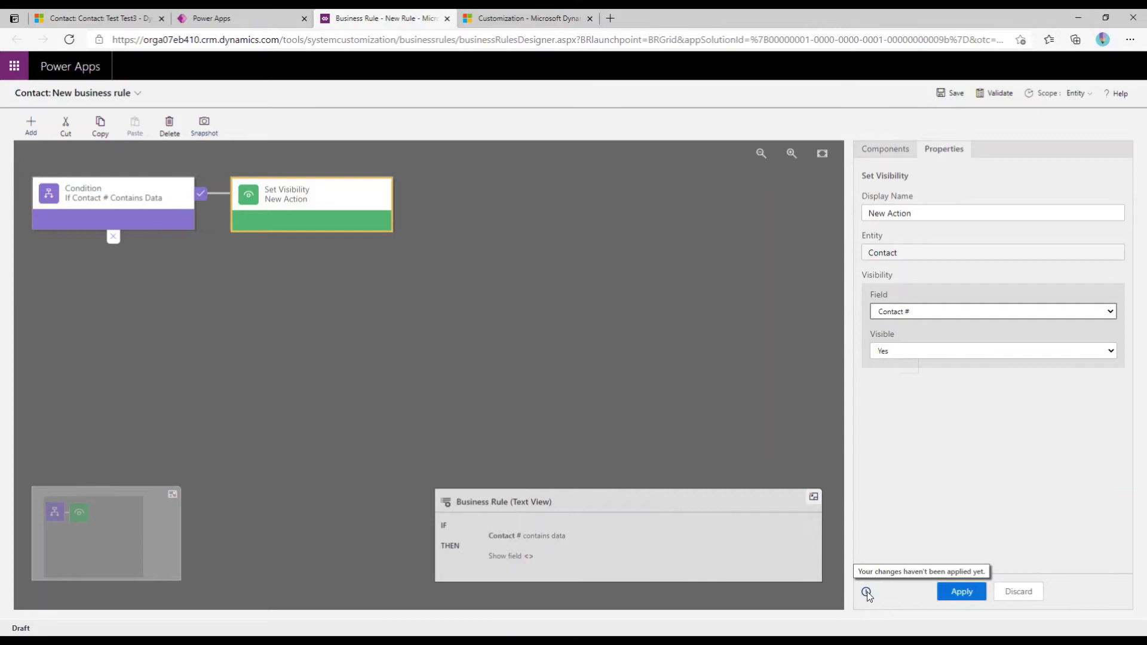
pyautogui.click(958, 593)
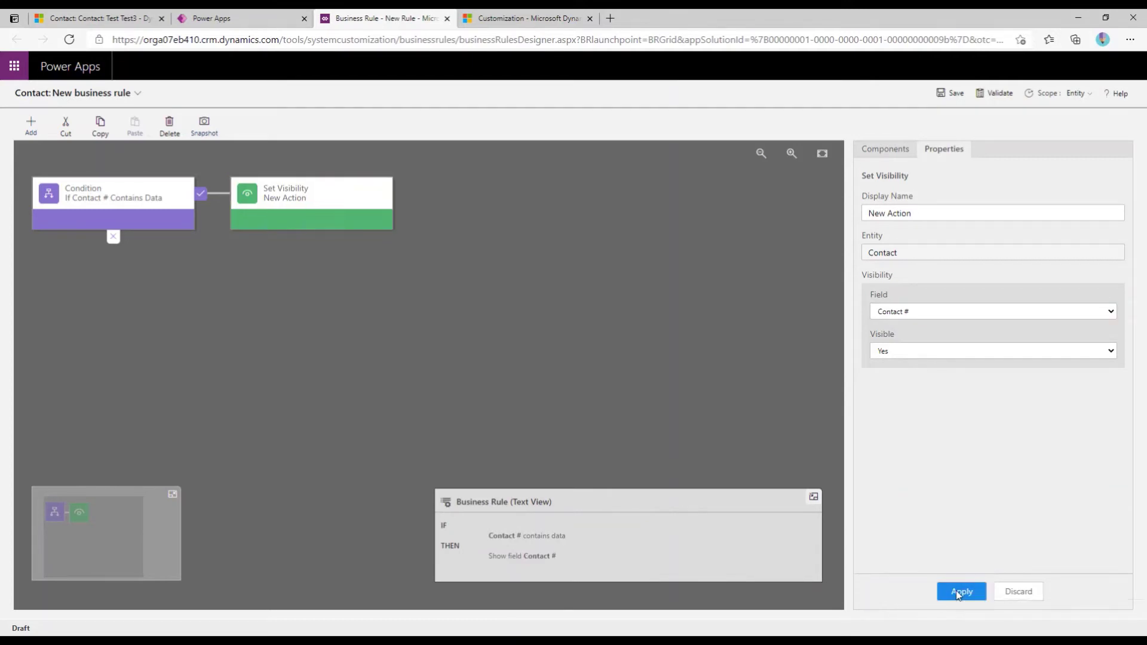
# Name the visibility action 'Contact # Visible' and apply.
pyautogui.tripleClick(937, 214)
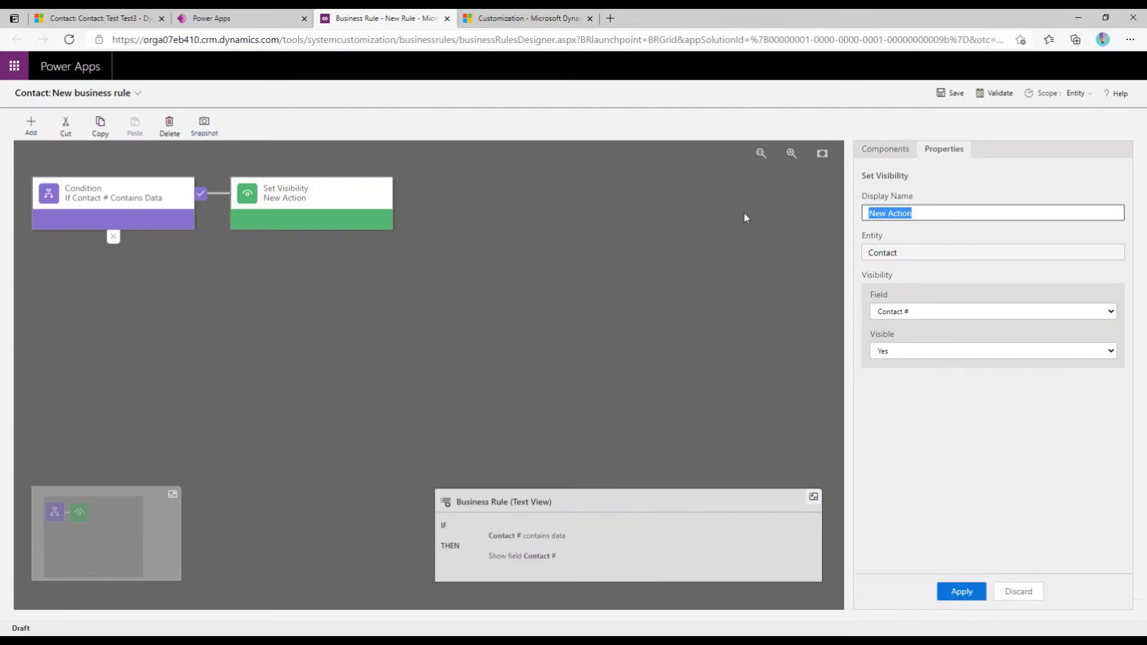
pyautogui.write('Contactc # Visible')
pyautogui.click(903, 215)
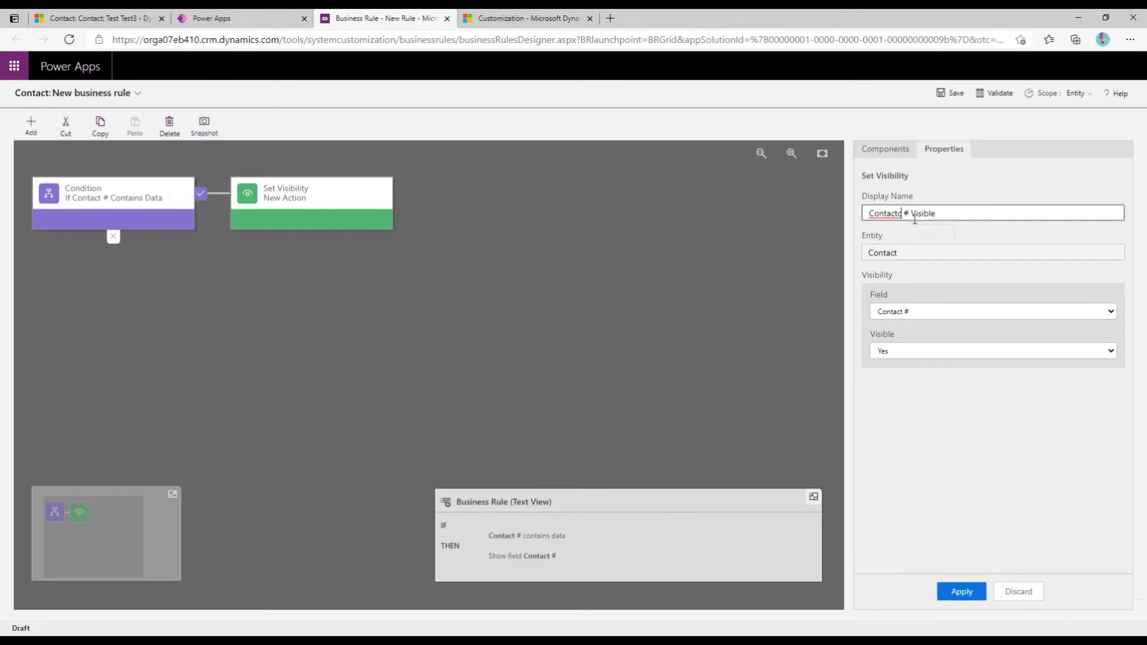
pyautogui.press('BackSpace')
pyautogui.click(956, 592)
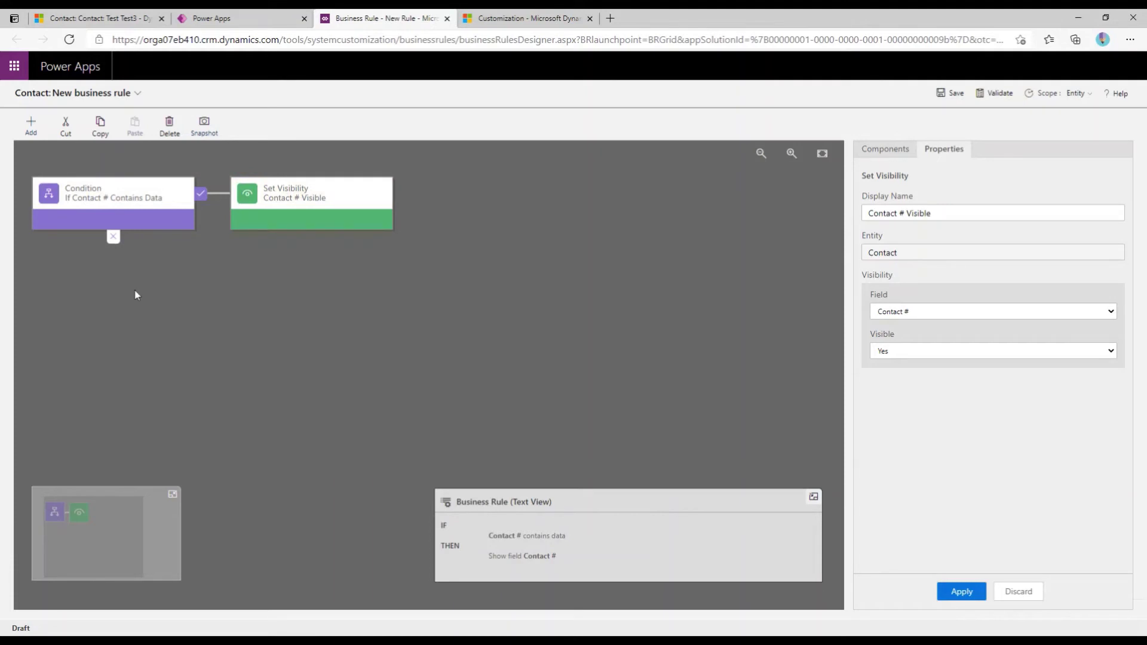
# Add a Set Visibility action on the else branch setting Contact # to not visible.
pyautogui.click(888, 154)
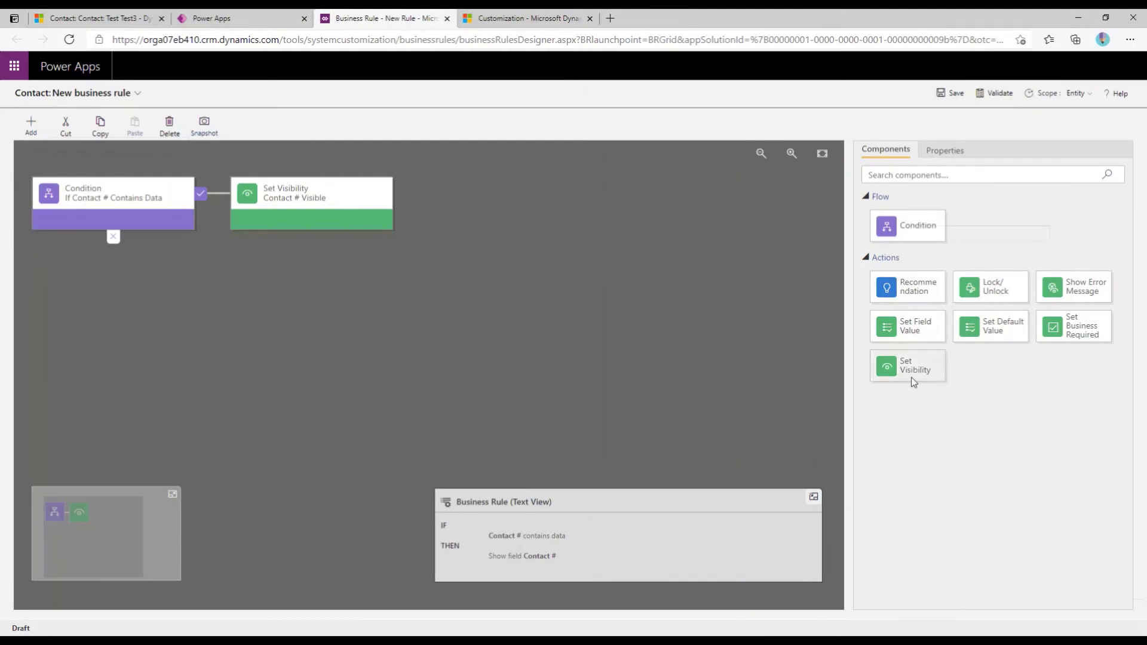
pyautogui.moveTo(913, 370); pyautogui.dragTo(116, 252)
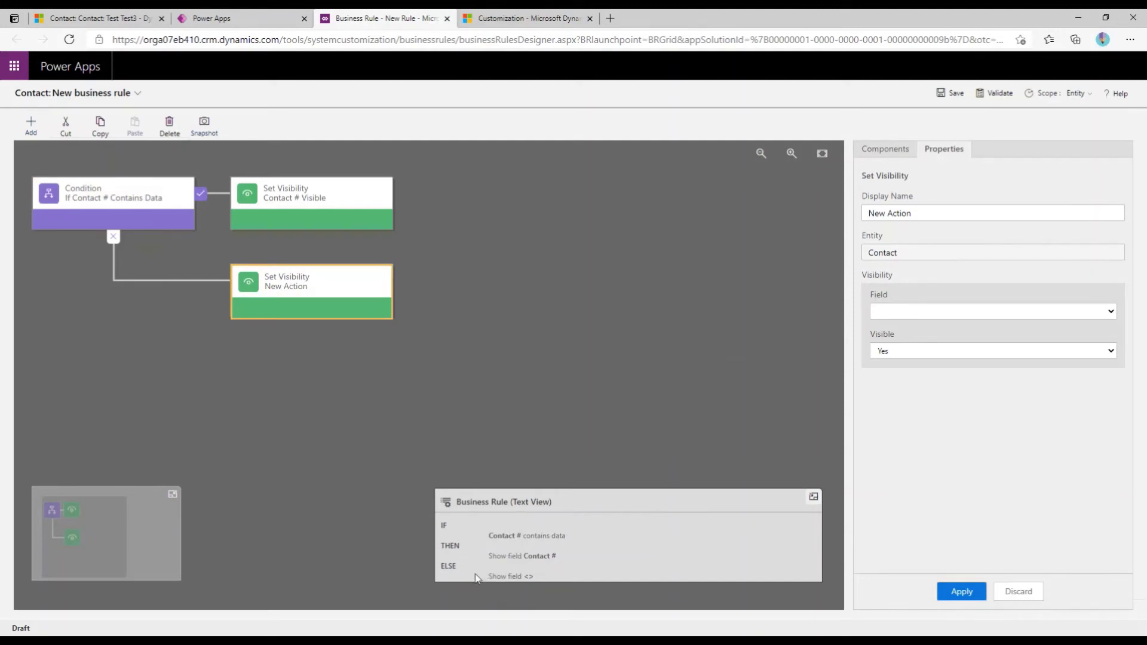
pyautogui.click(941, 311)
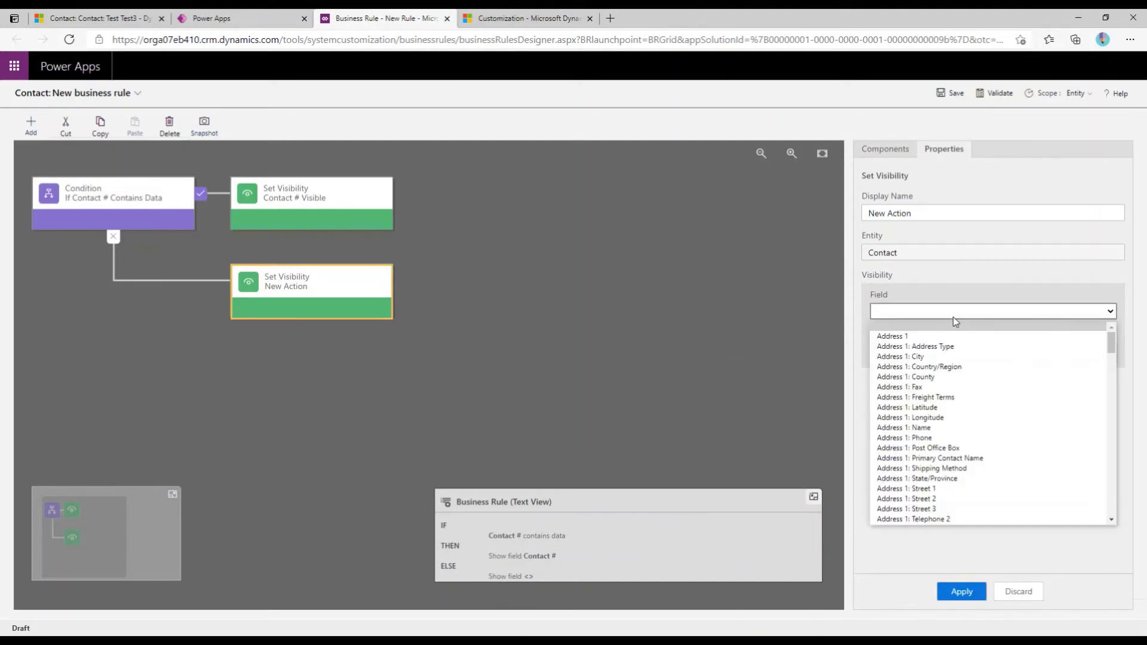
pyautogui.moveTo(1111, 339); pyautogui.dragTo(1113, 428)
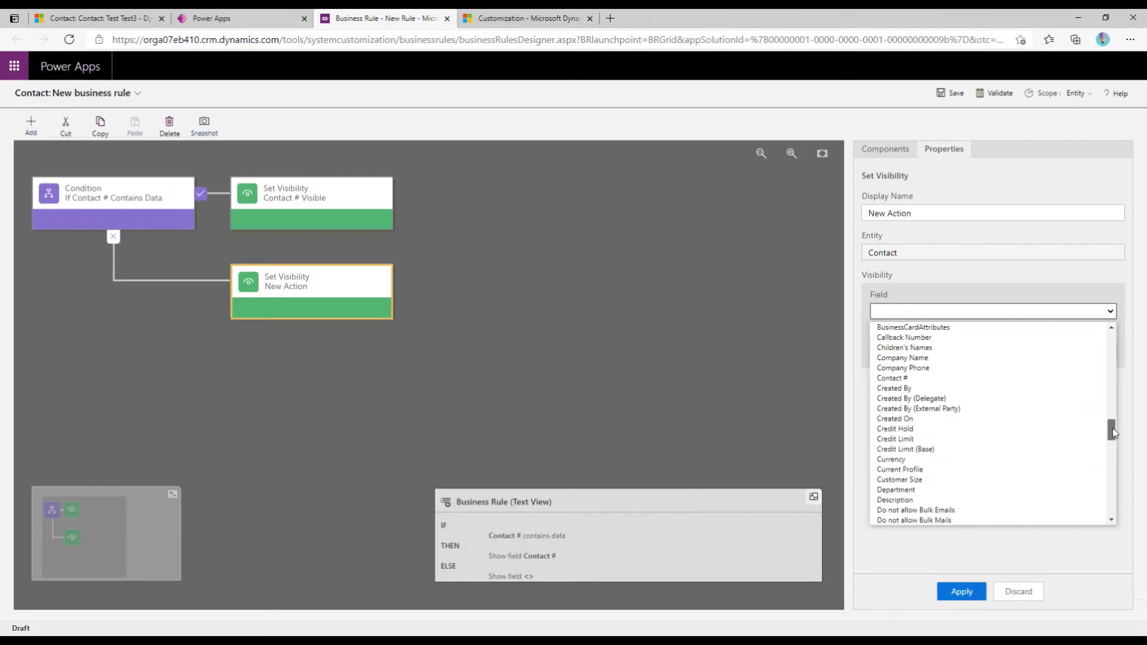
pyautogui.click(949, 379)
pyautogui.click(932, 353)
pyautogui.click(919, 376)
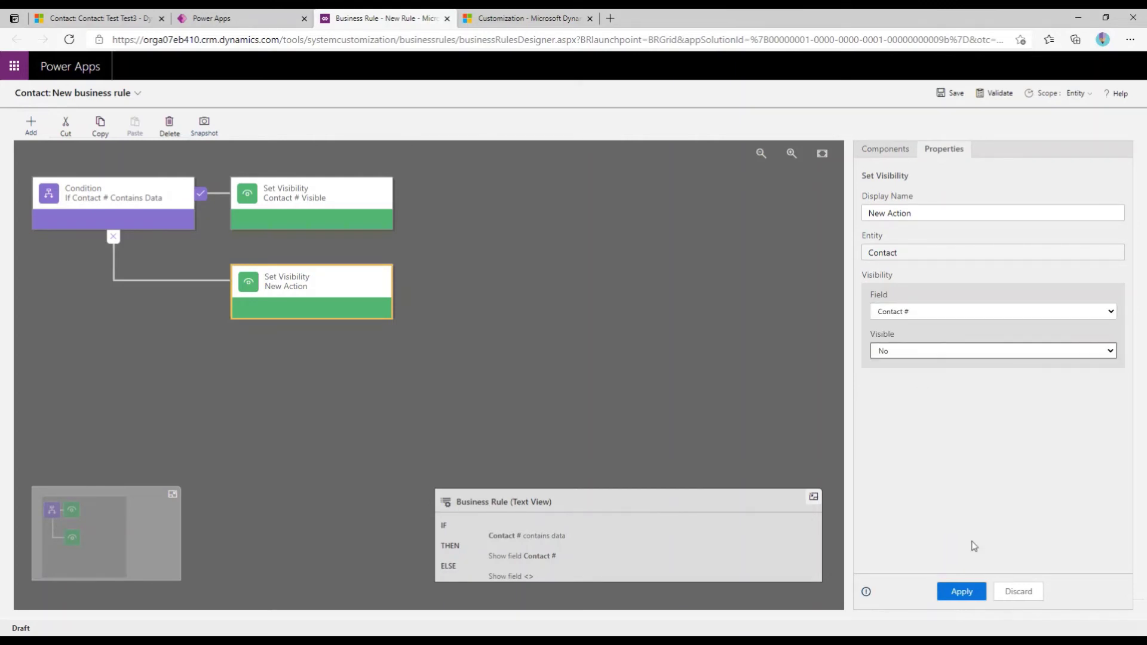
pyautogui.click(967, 591)
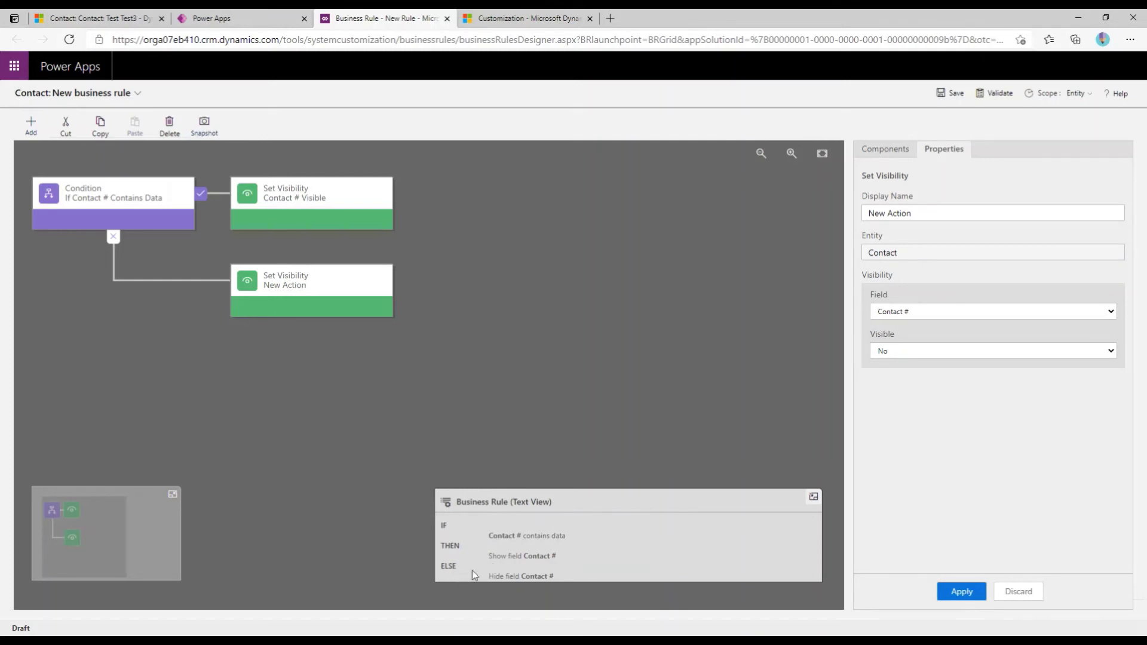
pyautogui.click(885, 151)
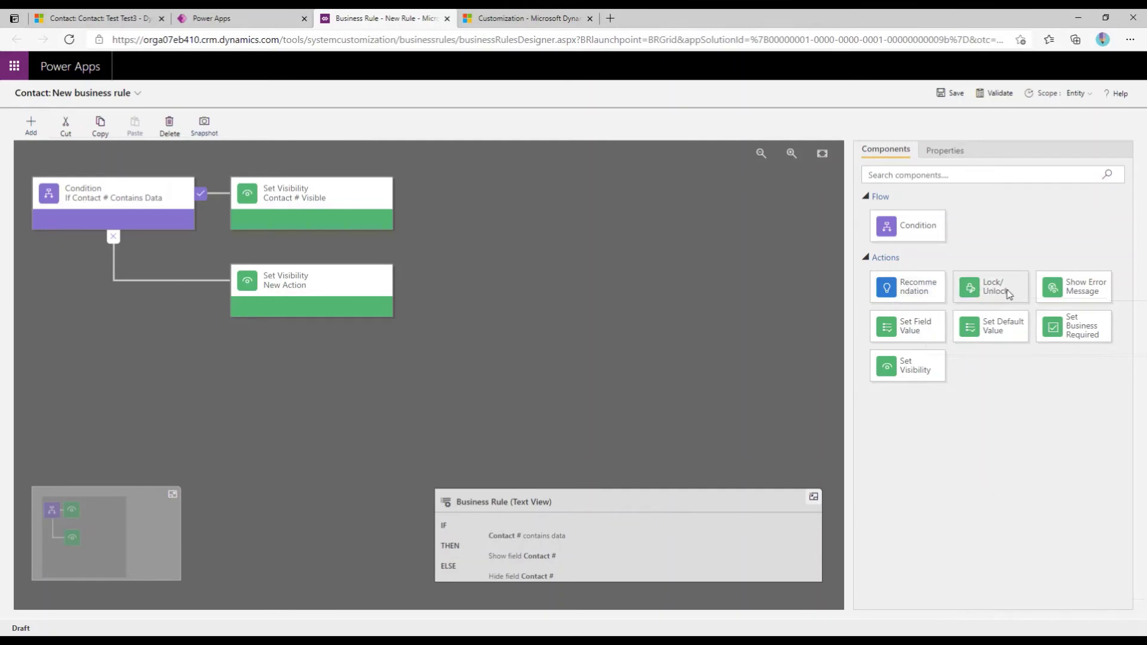
# Add a Lock/Unlock action after the show action that locks Contact #.
pyautogui.moveTo(1003, 293); pyautogui.dragTo(414, 204)
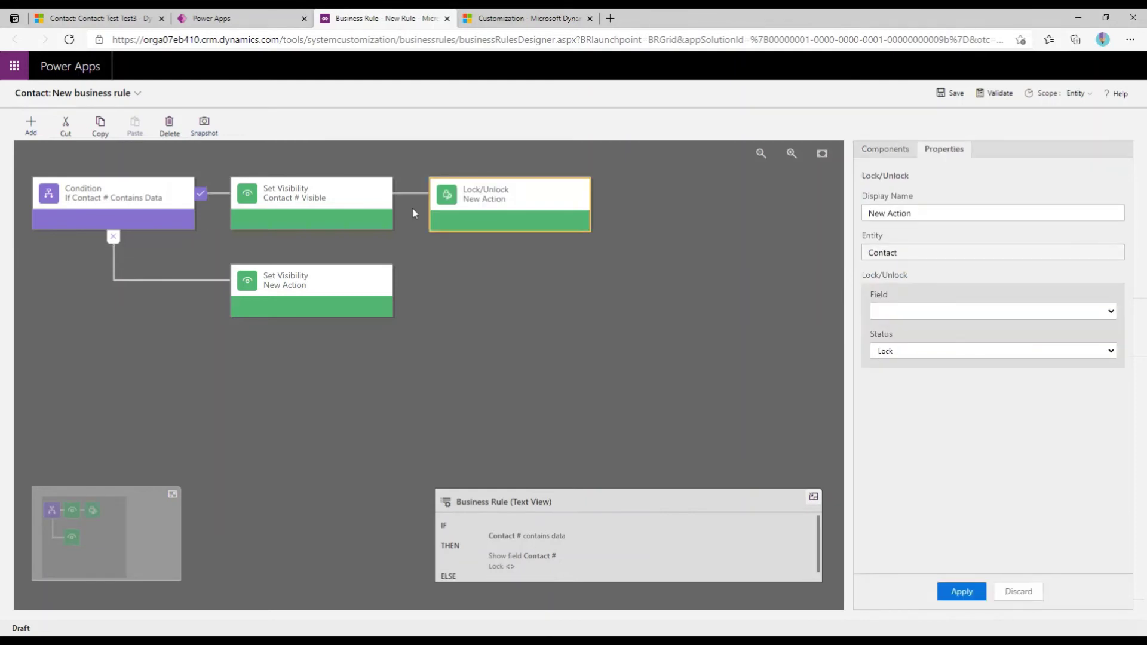
pyautogui.click(1021, 312)
pyautogui.moveTo(1113, 333); pyautogui.dragTo(1109, 436)
pyautogui.click(968, 427)
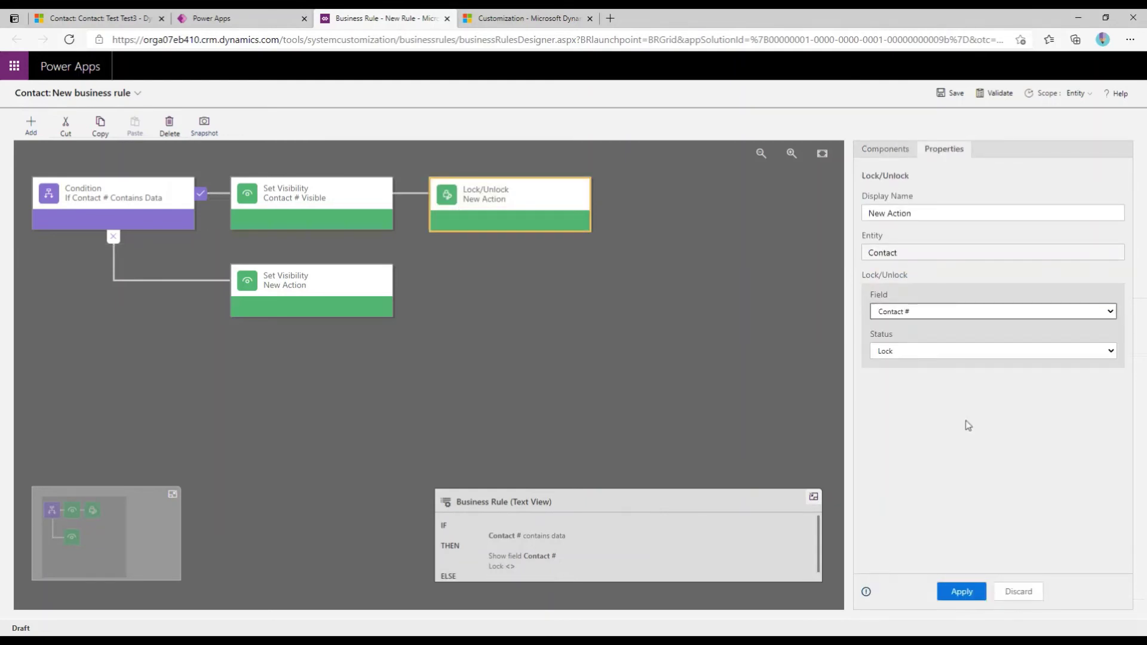
pyautogui.click(913, 355)
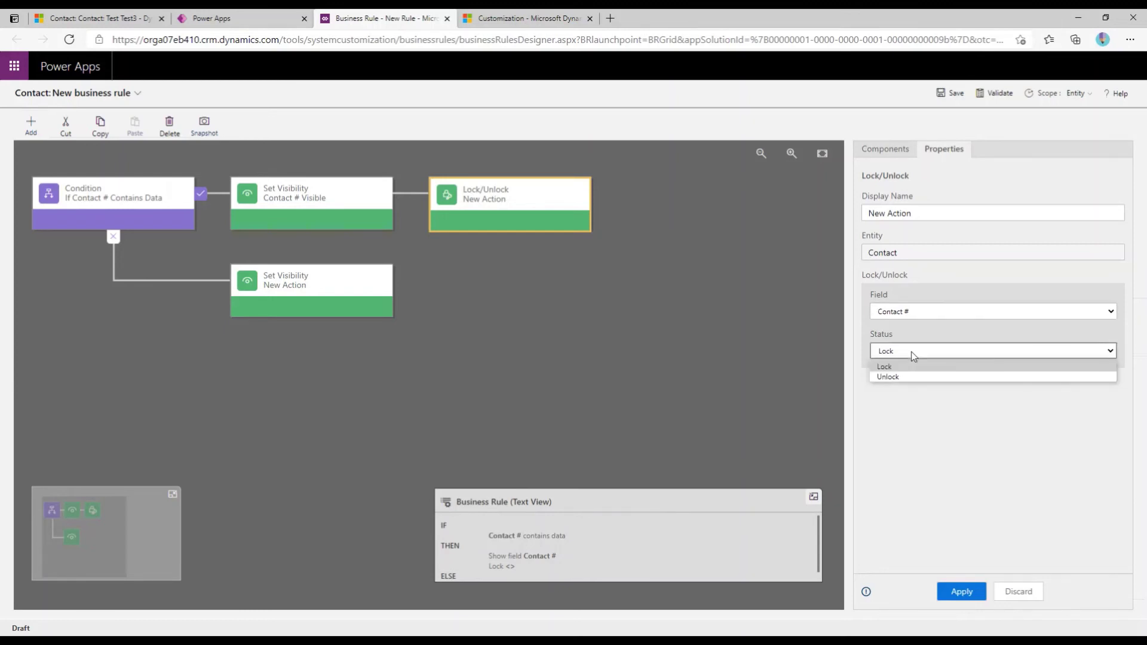
pyautogui.click(913, 354)
pyautogui.click(965, 592)
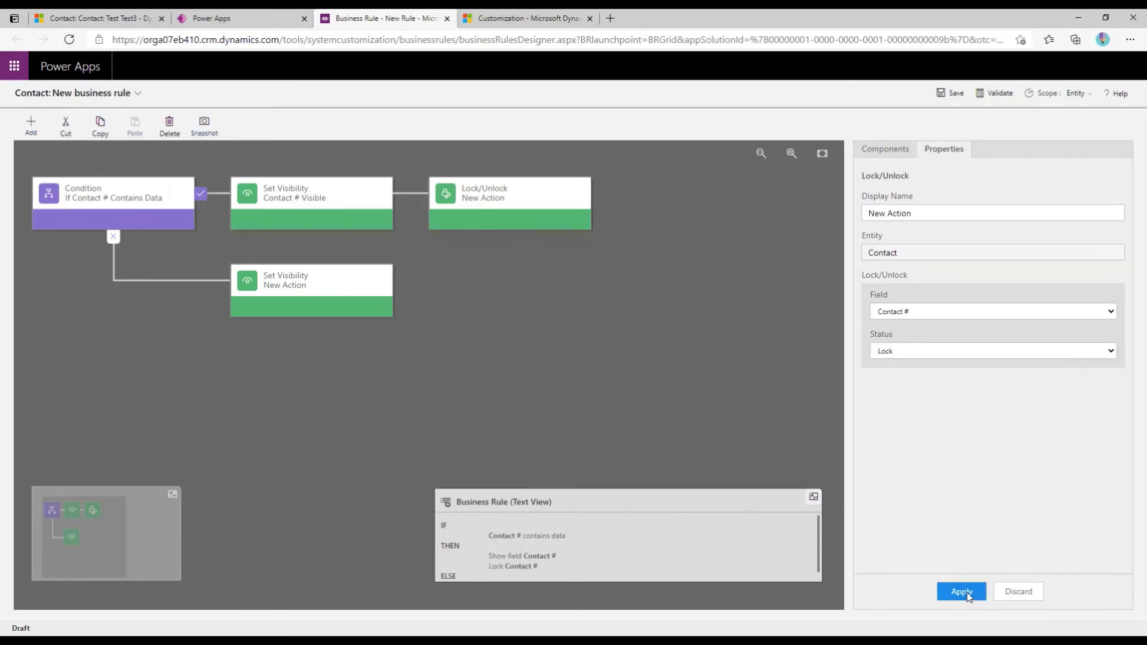
# Rename the lock action to 'Lock Contact #'.
pyautogui.moveTo(928, 214); pyautogui.dragTo(807, 221)
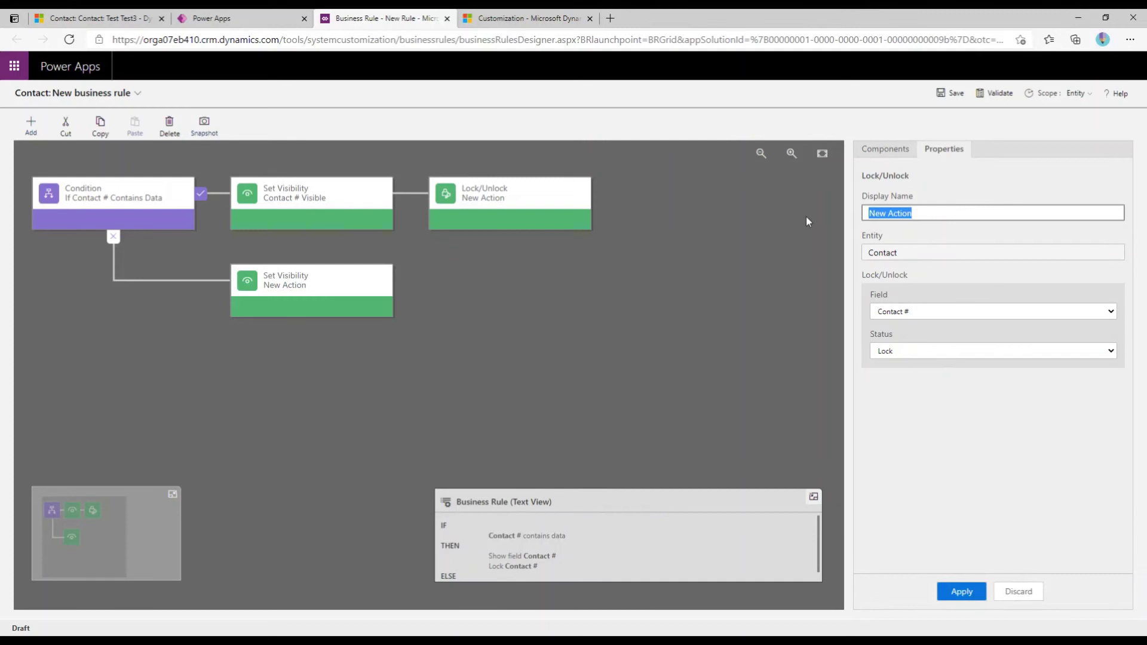
pyautogui.write('Lock COnta')
pyautogui.press('BackSpace')
pyautogui.press('BackSpace')
pyautogui.press('BackSpace')
pyautogui.press('BackSpace')
pyautogui.write('ontact #')
pyautogui.click(960, 592)
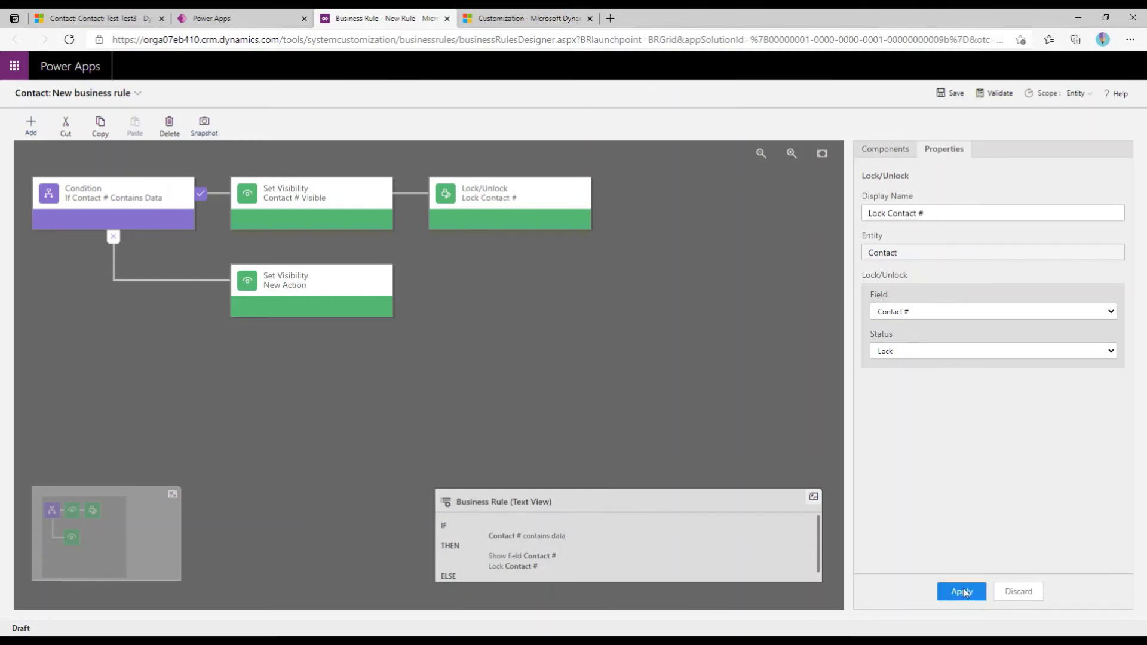
# Rename the else-branch hide action to 'Contact # Not Visible'.
pyautogui.click(295, 290)
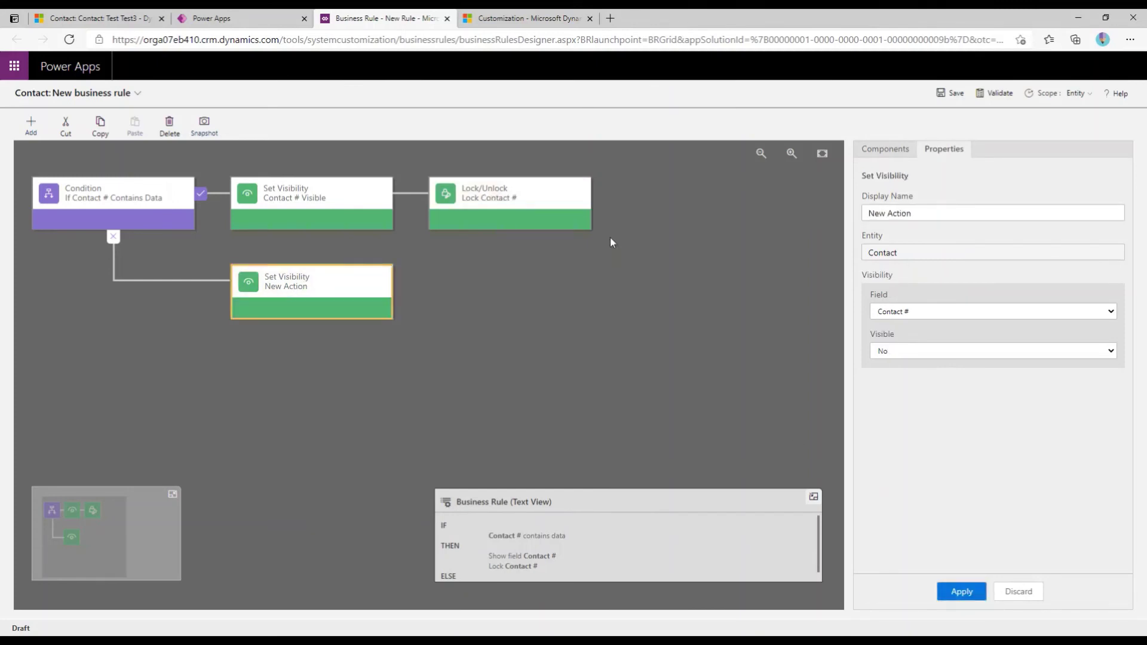
pyautogui.click(887, 215)
pyautogui.hotkey('ctrl', 'a')
pyautogui.write('Contac')
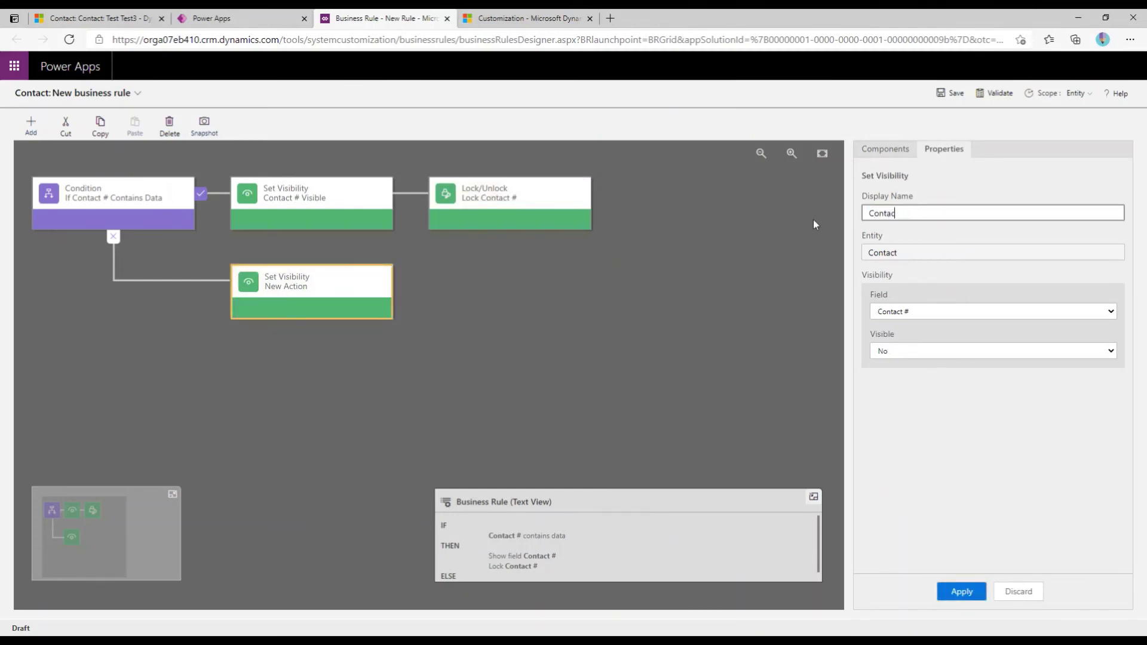
pyautogui.write('t # Not Visible')
pyautogui.click(961, 592)
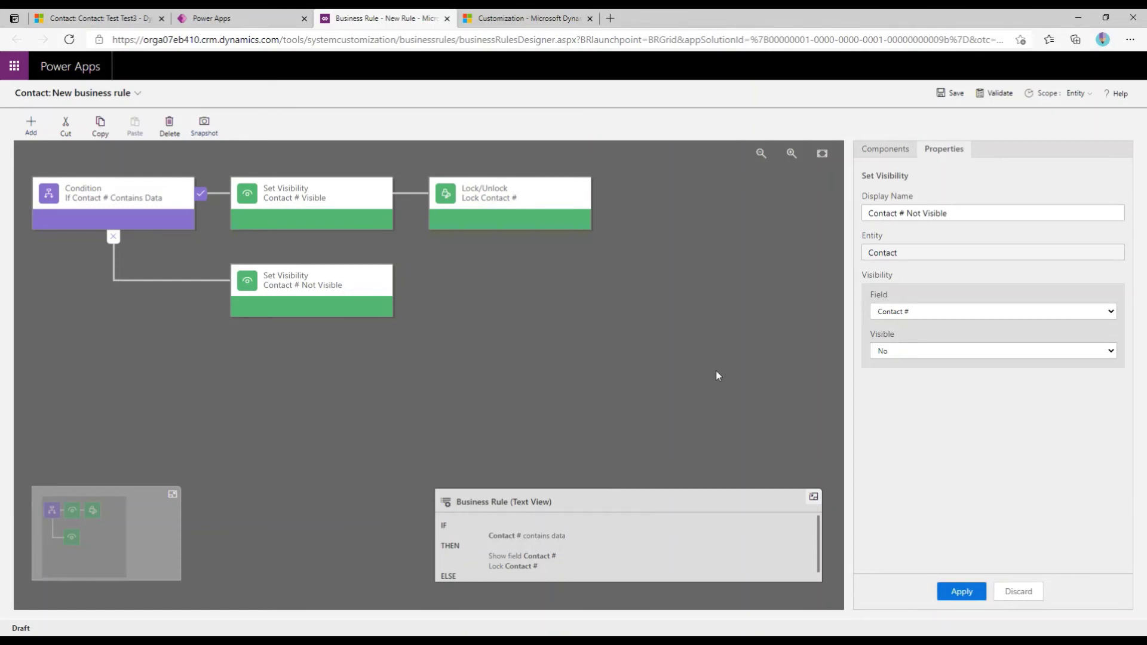
# Save the 'Show Contact # field' rule and activate it, confirming the activation.
pyautogui.click(961, 591)
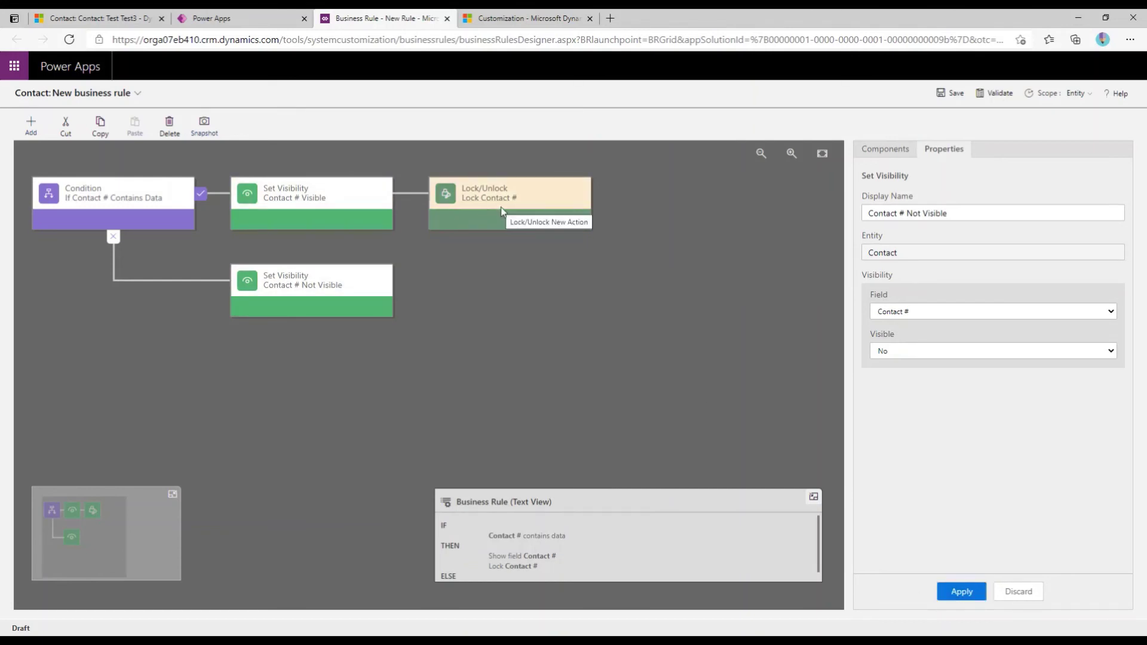
pyautogui.click(951, 94)
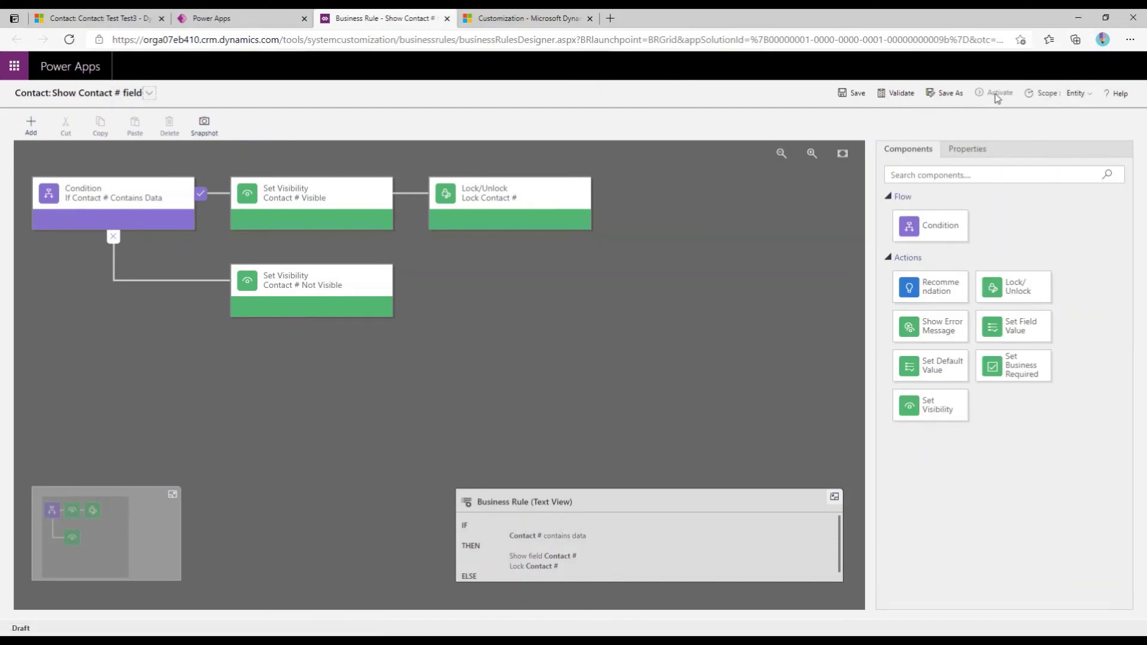
pyautogui.click(996, 94)
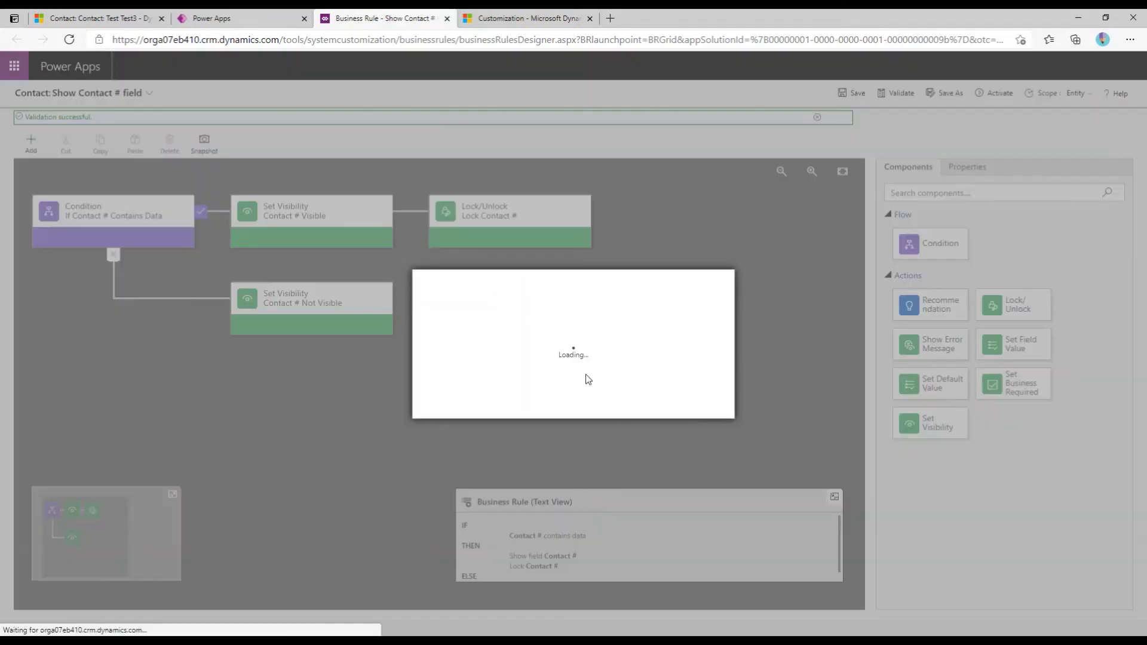
pyautogui.click(637, 406)
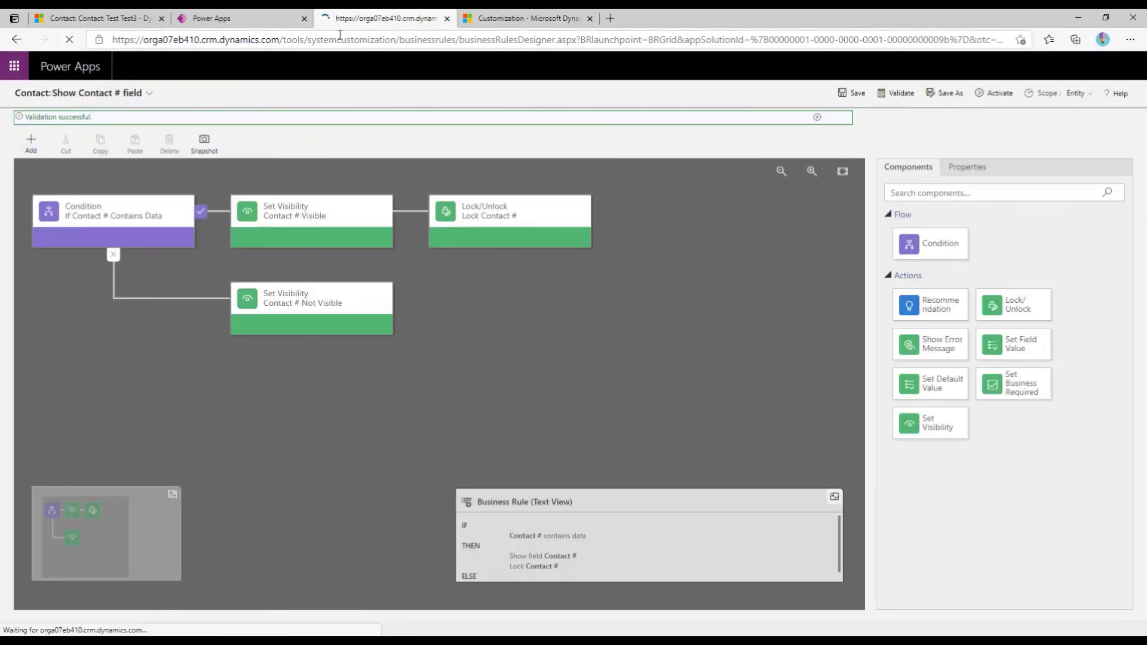
# Reload the test contact's form to see Contact # CRM-01000 locked.
pyautogui.click(99, 19)
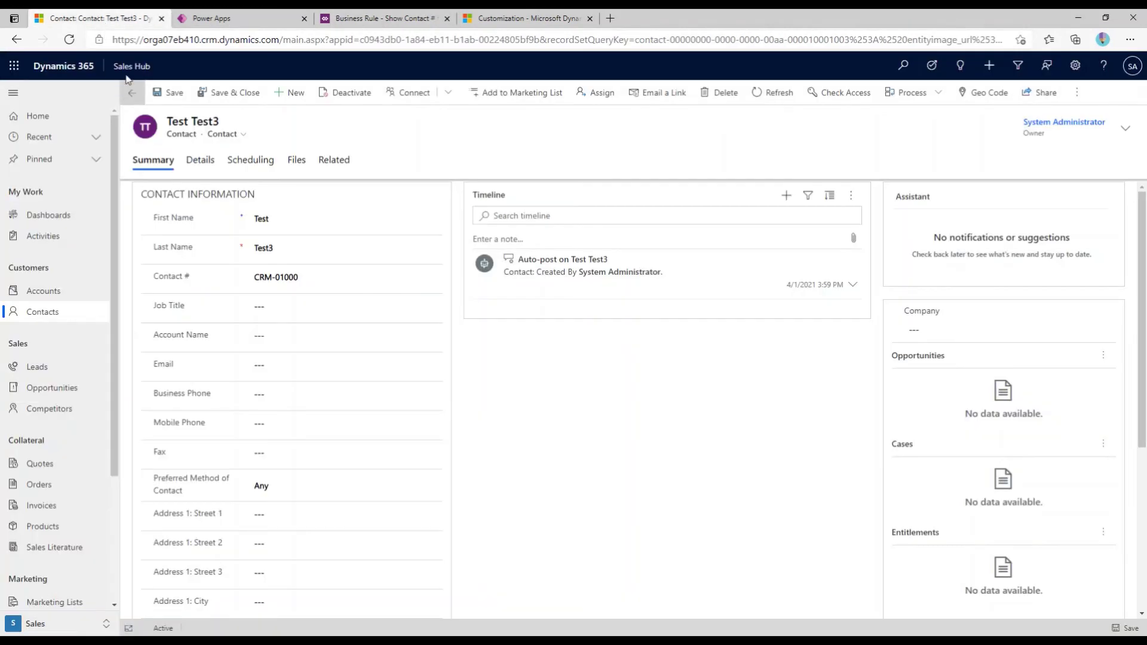
pyautogui.click(70, 40)
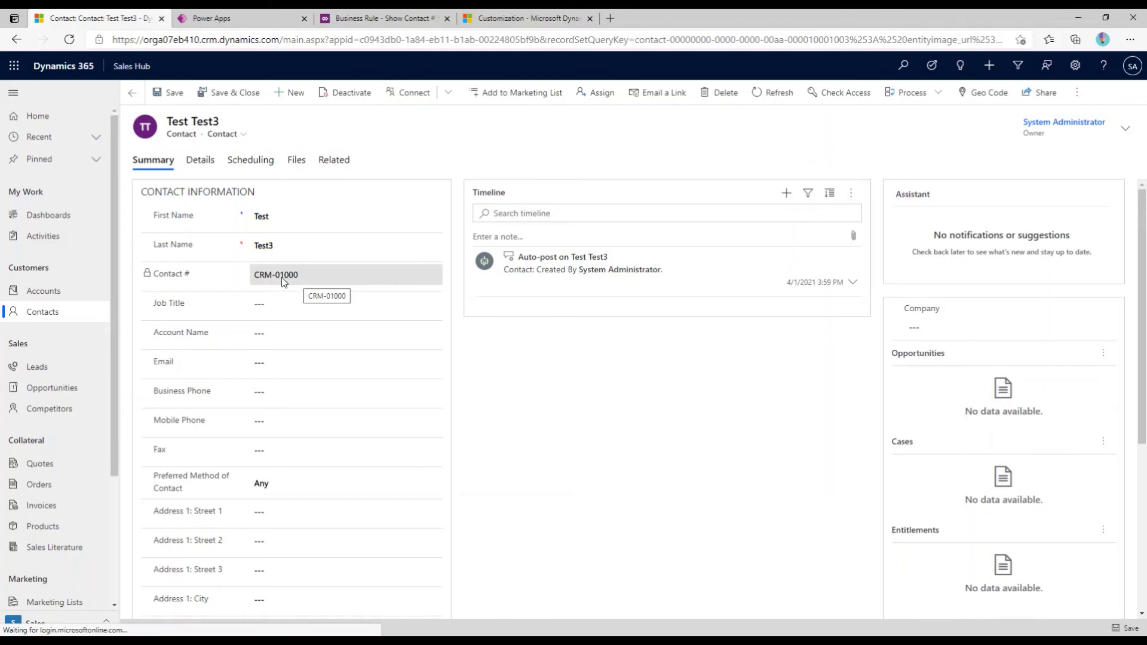
# Create and save a new contact named test test4, which gets auto-numbered Contact # CRM-01001.
pyautogui.click(287, 94)
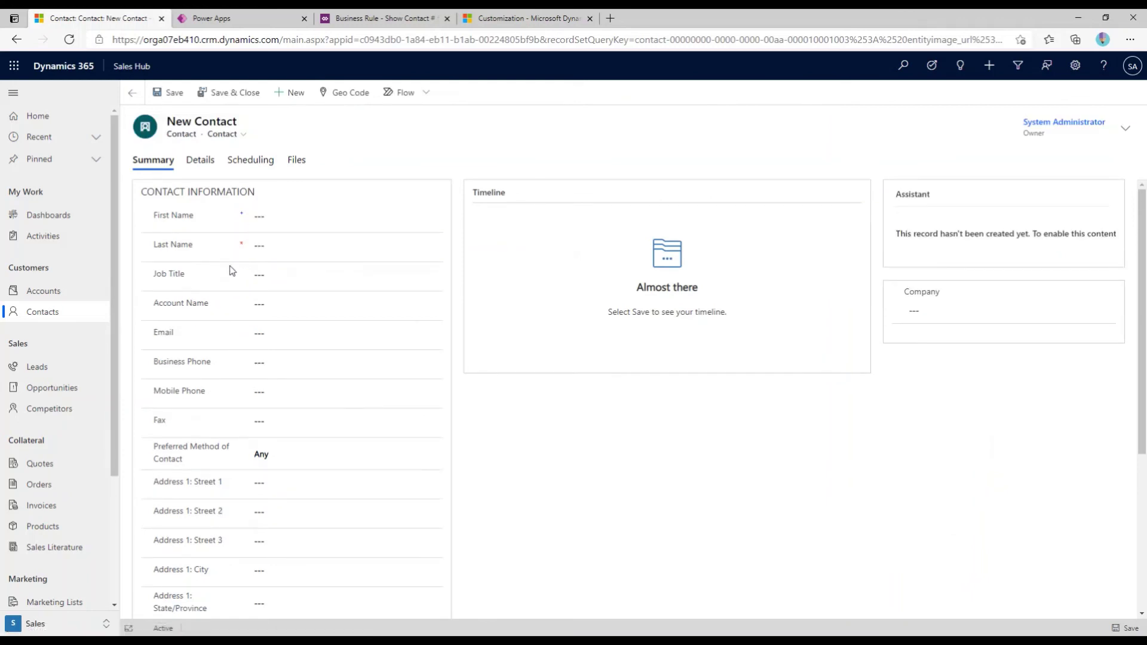
pyautogui.click(285, 222)
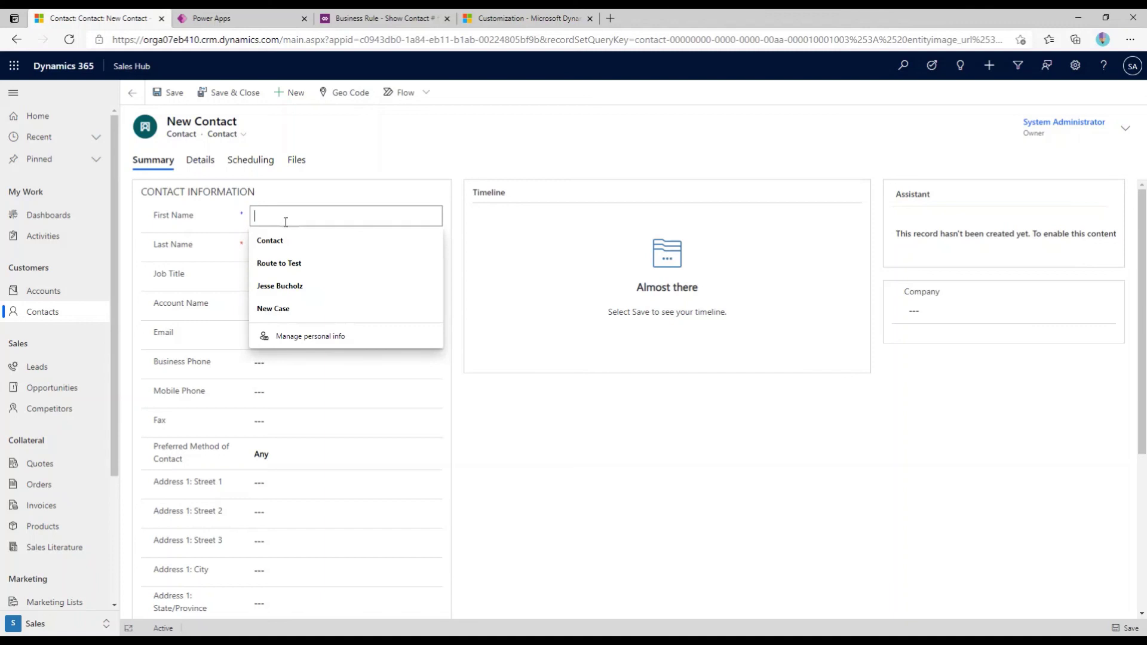
pyautogui.write('test2')
pyautogui.click(286, 239)
pyautogui.write('t')
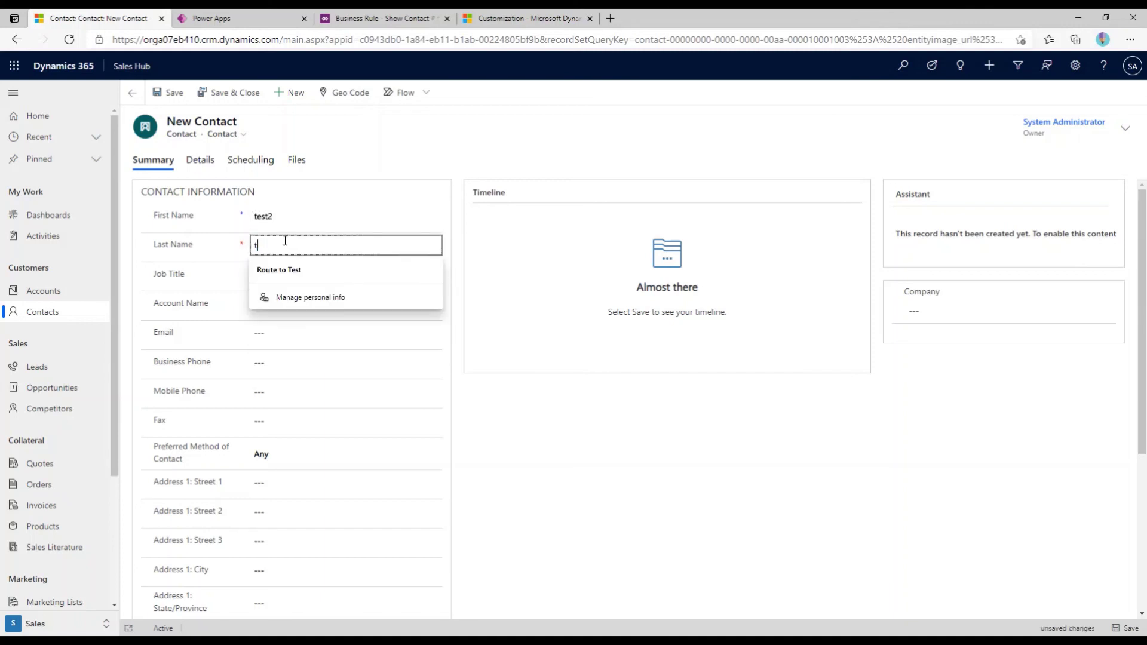
pyautogui.write('est4')
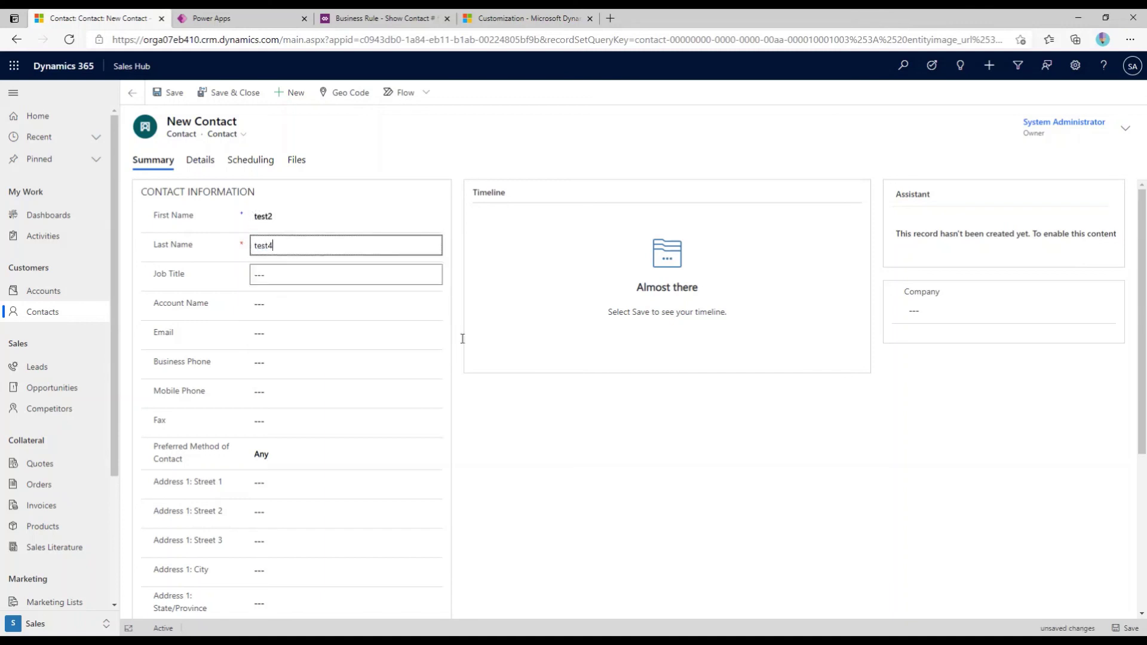
pyautogui.click(499, 431)
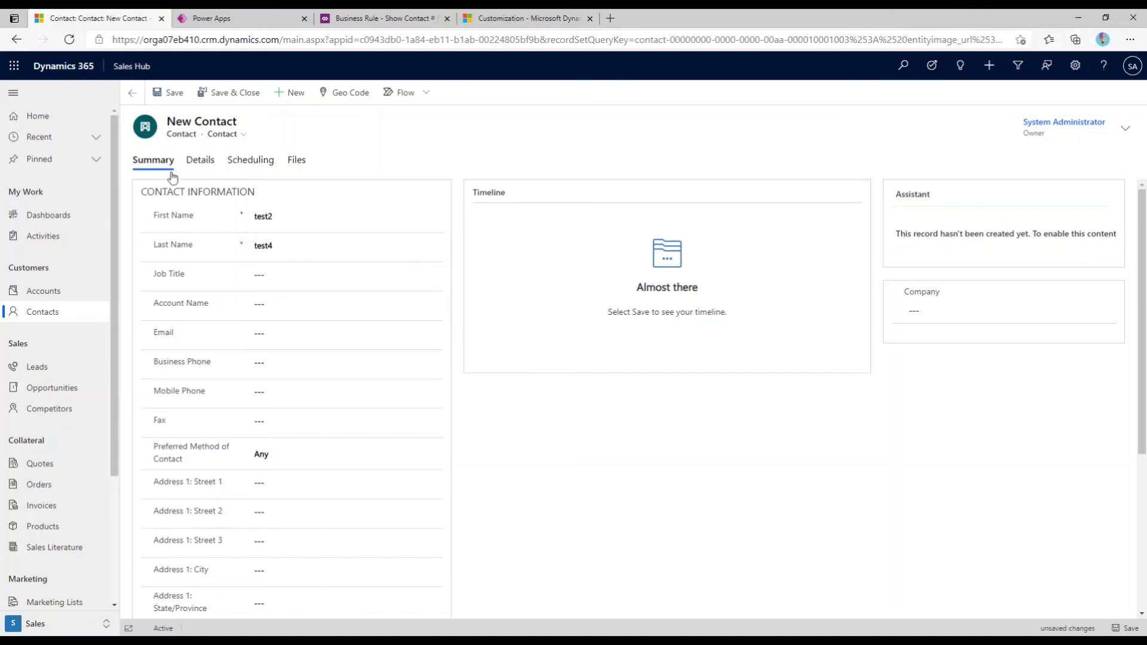
pyautogui.click(167, 92)
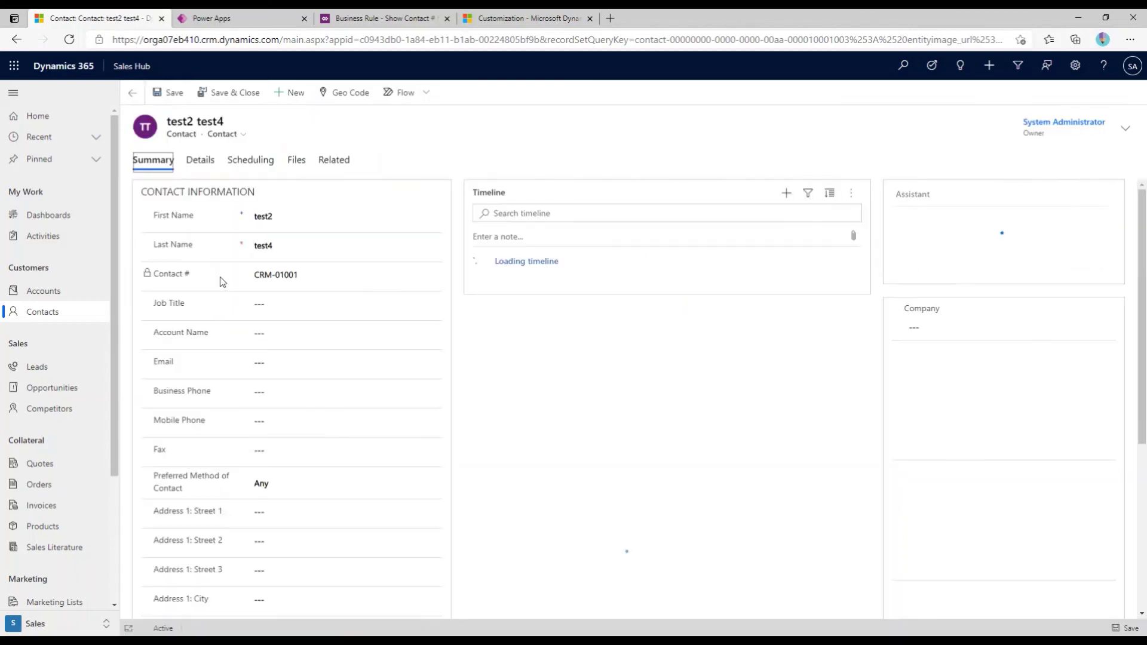